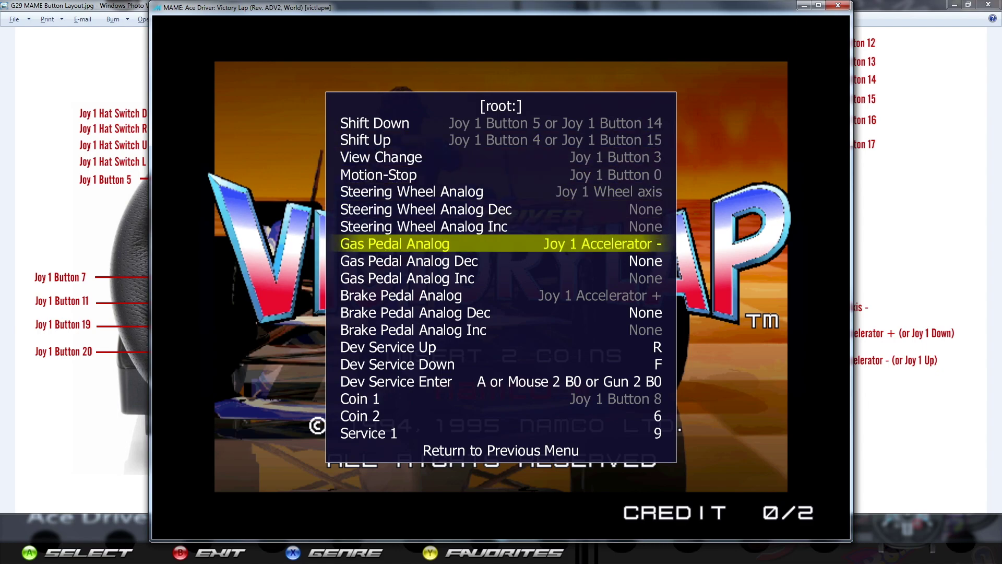
Review the Ace Driver: Victory Lap input assignments, covering the gas and brake pedal analog, steering wheel, view change and shift entries.
key("Down")
key("Down")
key("Down")
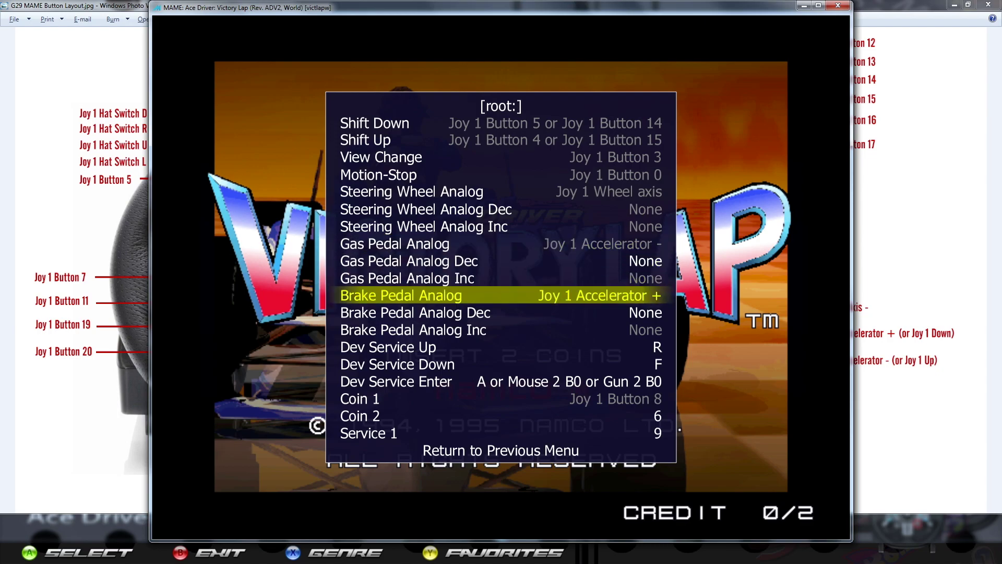
key("Up")
key("Up")
key("Up")
key("Down")
key("Down")
key("Down")
key("Down")
key("Up")
key("Up")
key("Up")
key("Up")
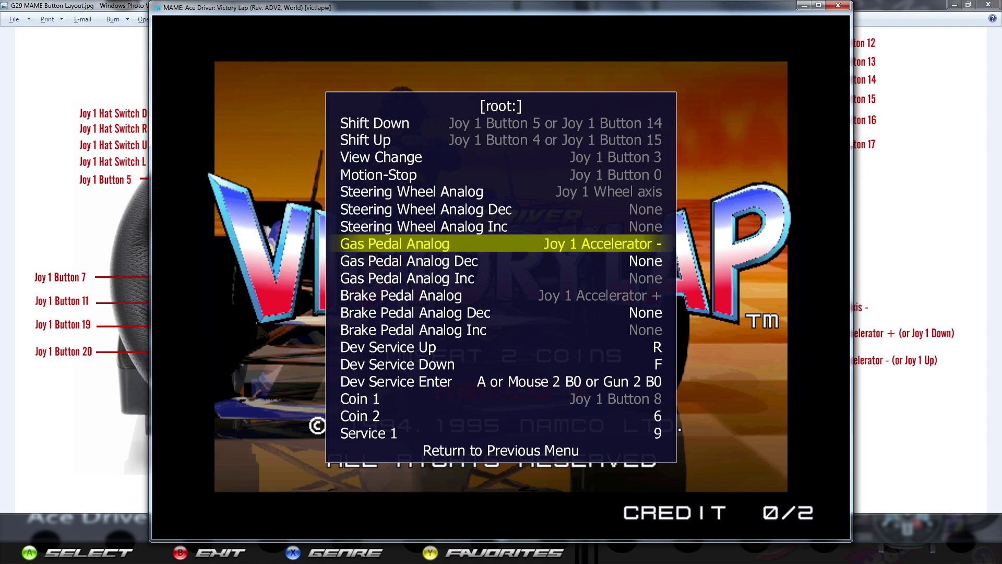
key("Up")
key("Up")
key("Up")
key("Up")
key("Up")
key("Up")
key("Up")
key("Down")
key("Down")
key("Down")
key("Down")
key("Up")
key("Up")
key("Up")
key("Up")
key("Up")
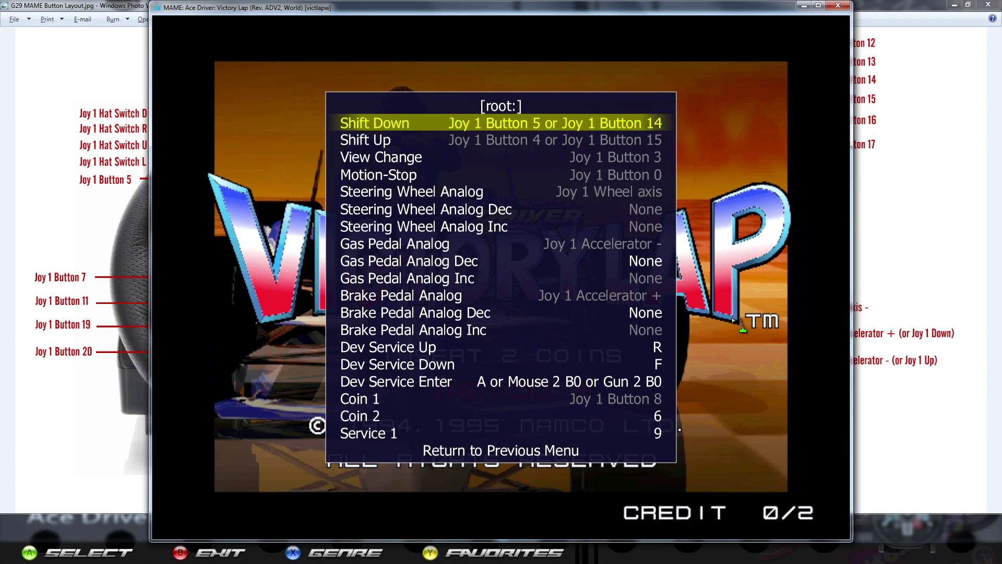
Quit Ace Driver: Victory Lap and leave the Racing Games list for the main system wheel.
key("Escape")
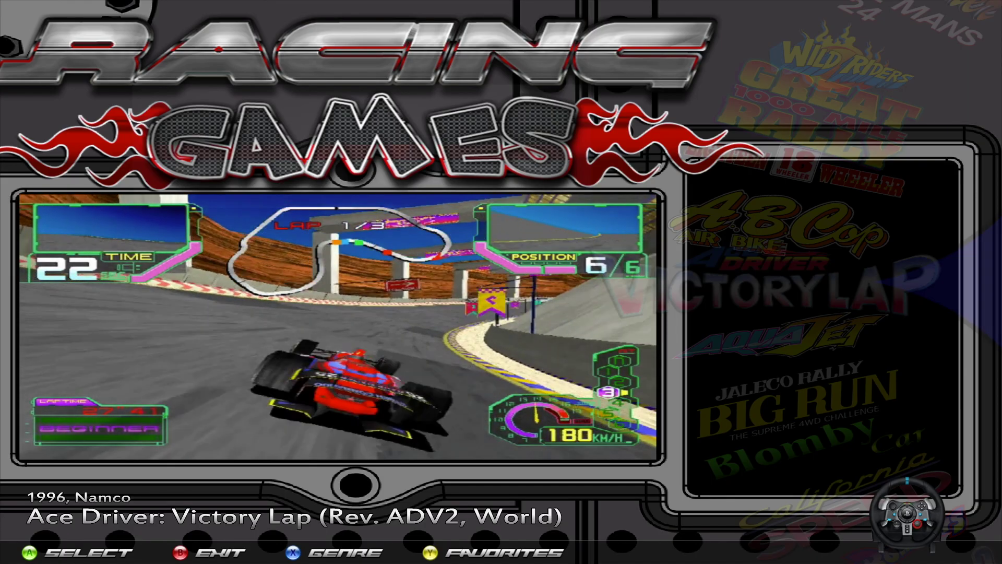
key("Escape")
Browse backward through the main system wheel, past the arcade systems to the area around MS-DOS, and open a nearby entry.
key("Up")
key("Up")
key("Up")
key("Up")
key("Up")
key("Up")
key("Up")
key("Up")
key("Up")
key("Up")
key("Up")
key("Up")
key("Up")
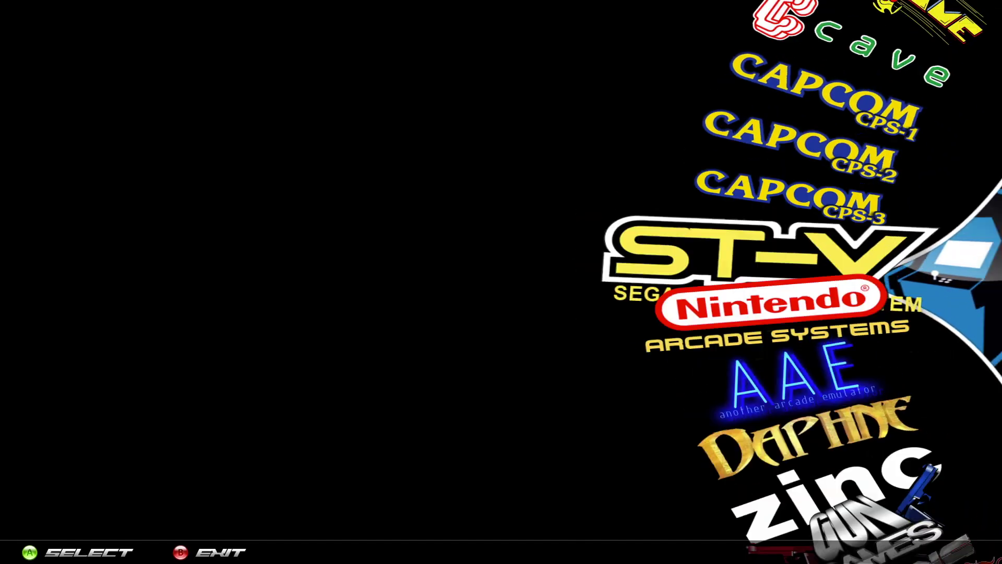
key("Up")
key("Up")
key("Up")
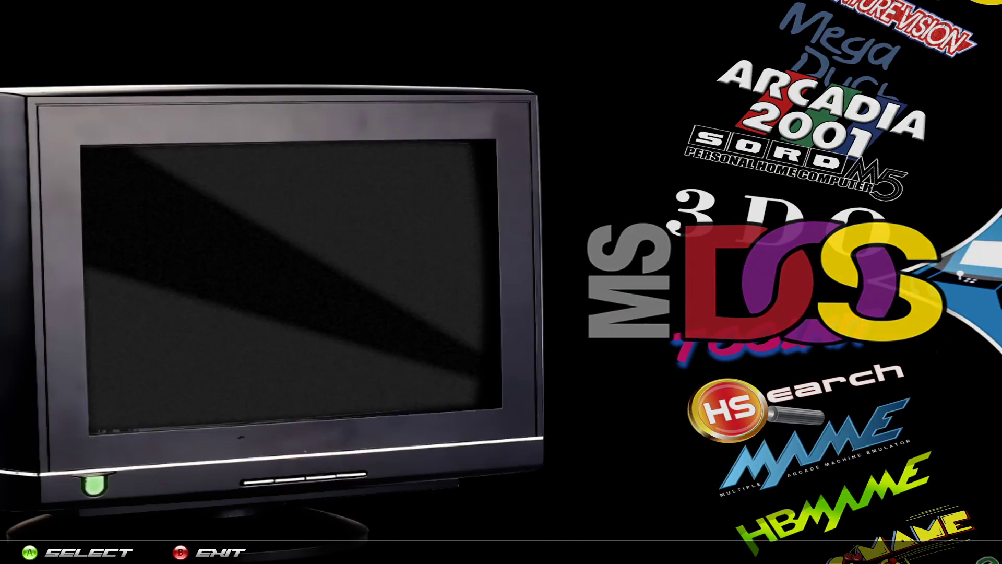
key("Down")
key("Down")
key("Up")
key("Return")
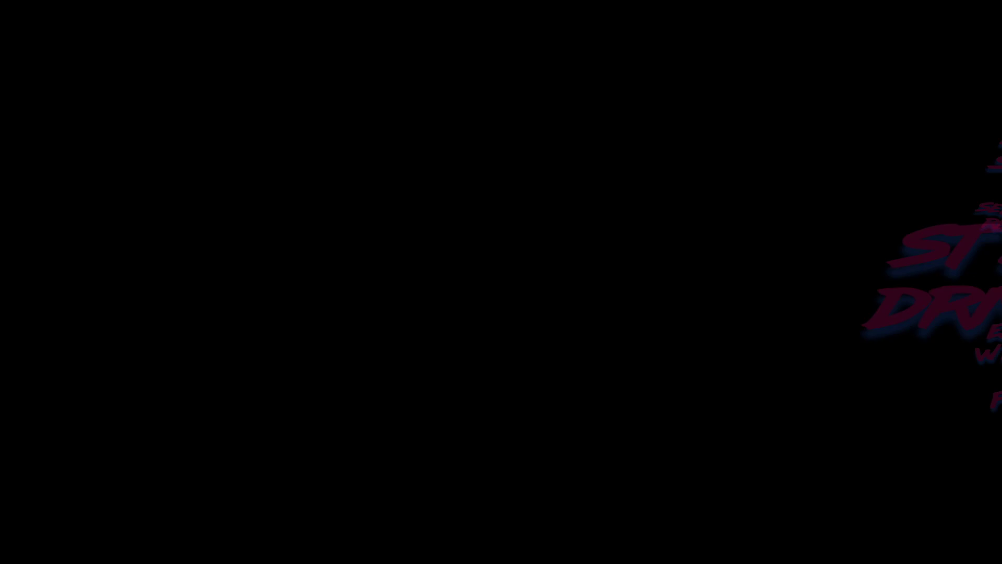
key("Down")
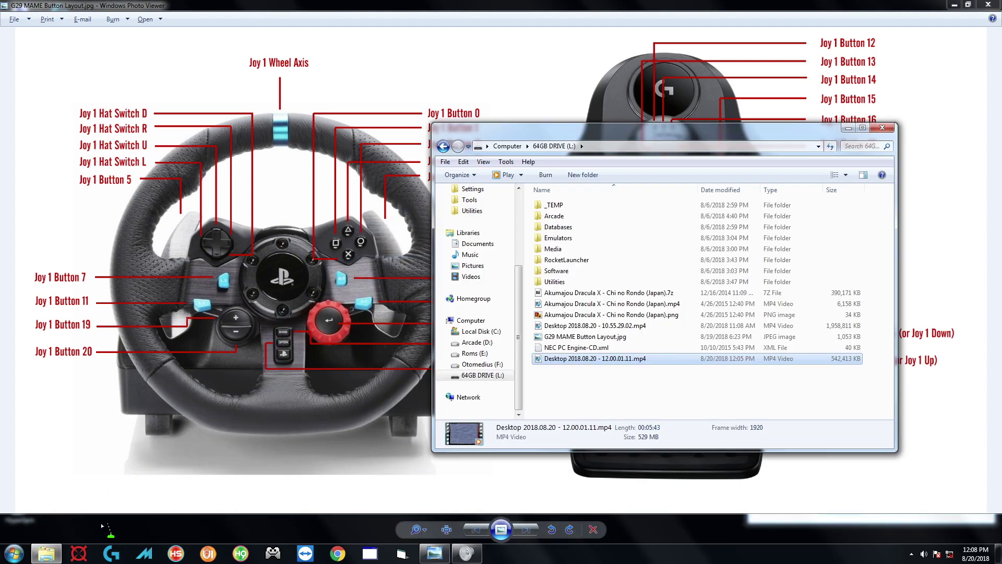
In Windows Explorer, open the cfg folder inside MAME (Driving Games) within the Emulators folder.
scroll(470, 292, "up", 4)
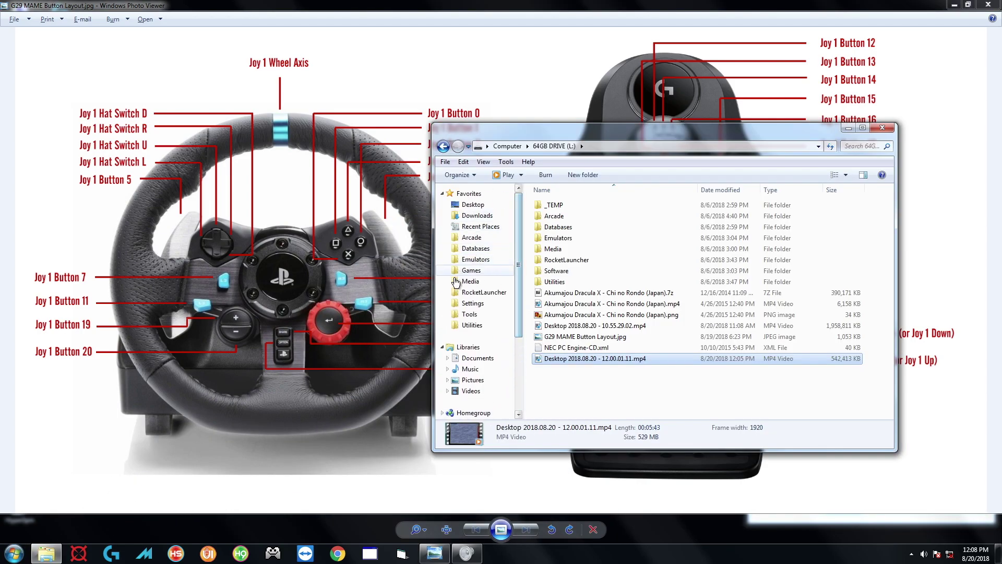
left_click(477, 262)
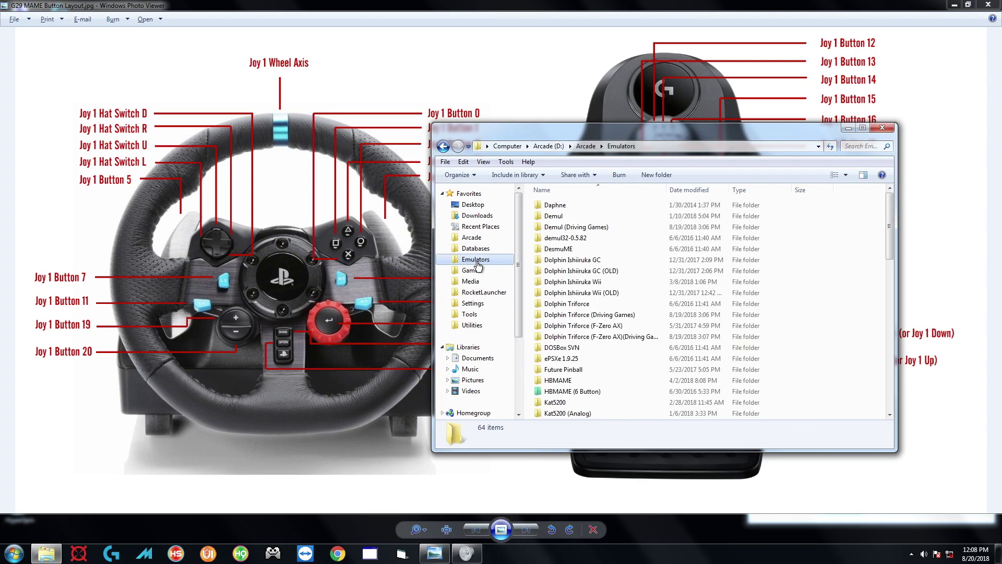
left_click(573, 282)
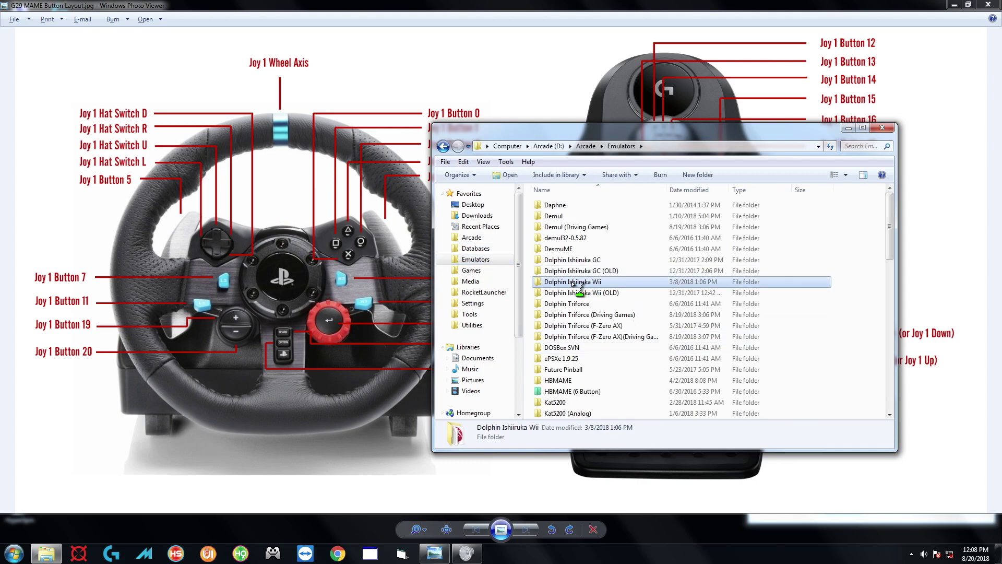
scroll(580, 291, "down", 7)
left_click(595, 224)
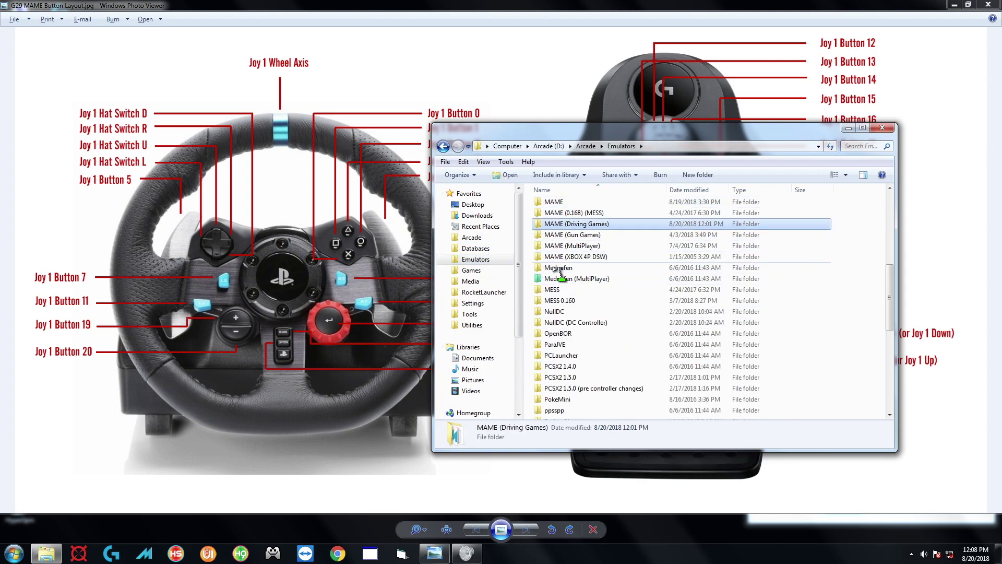
double_click(595, 224)
left_click(539, 208)
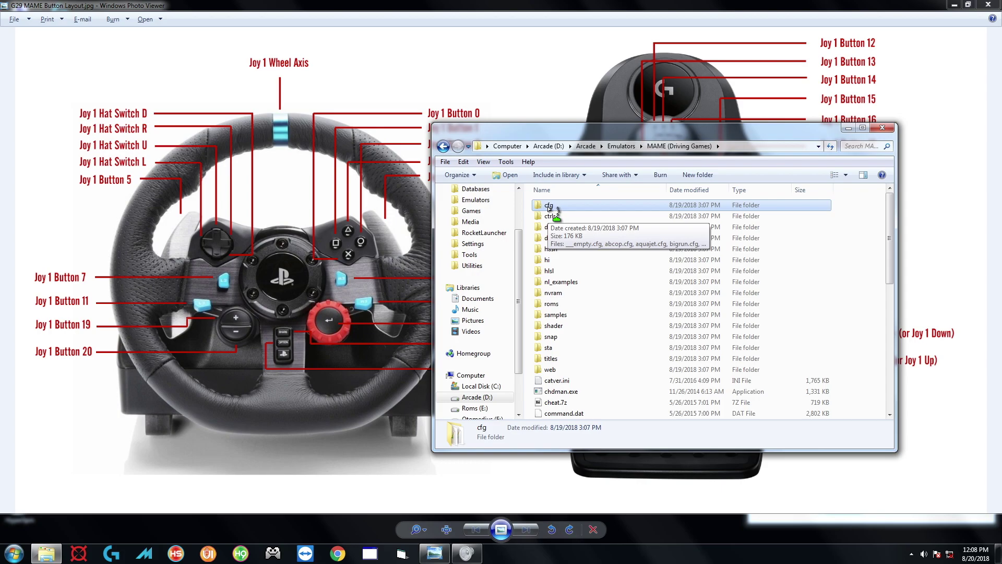
double_click(554, 206)
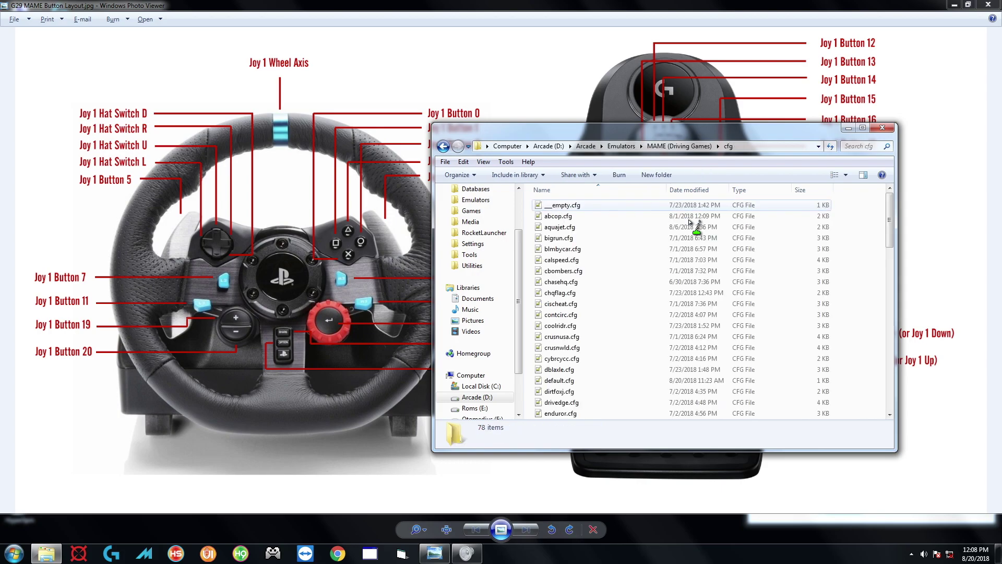
Check the read-only attribute in the properties of aquajet.cfg, leaving it as it is.
left_click(548, 227)
right_click(546, 232)
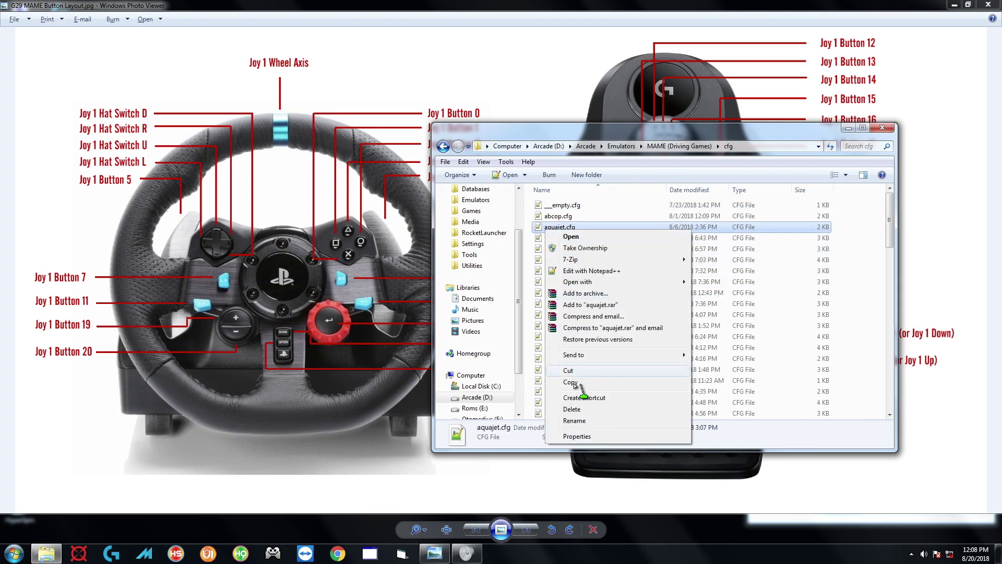
left_click(575, 442)
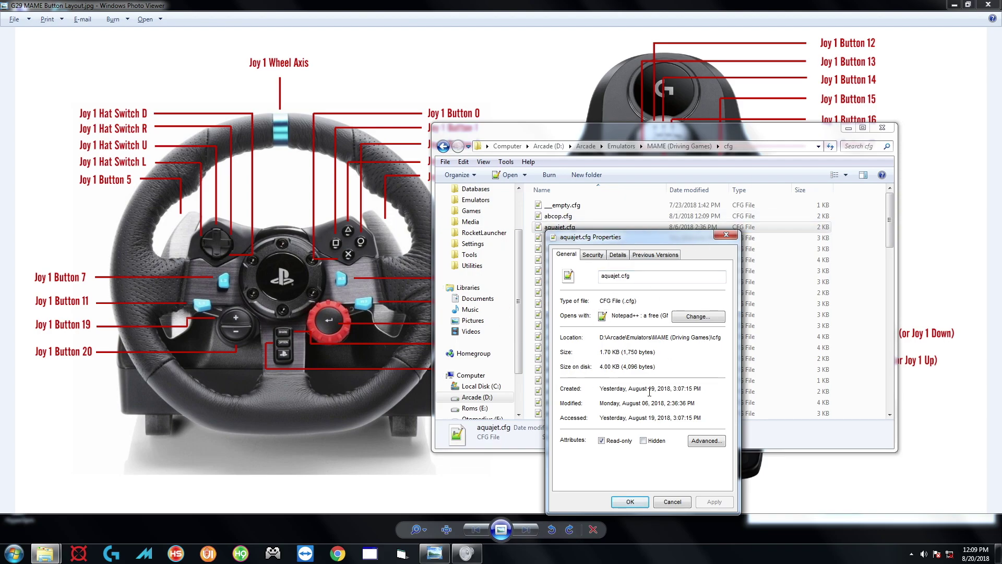
left_click(678, 501)
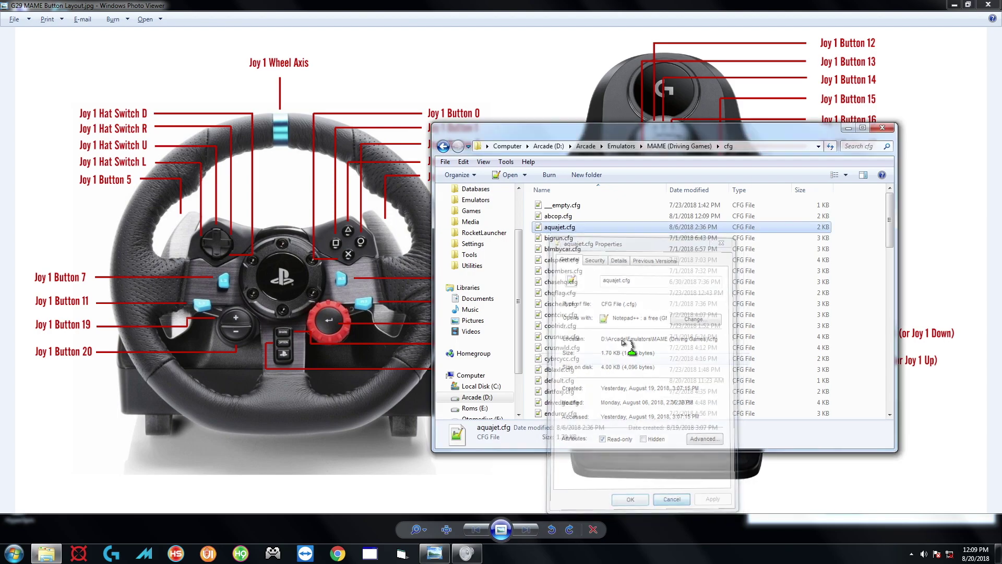
Clear the read-only attribute of the MAME (Driving Games) cfg folder, applying the change to its subfolders and files.
left_click(705, 147)
right_click(551, 205)
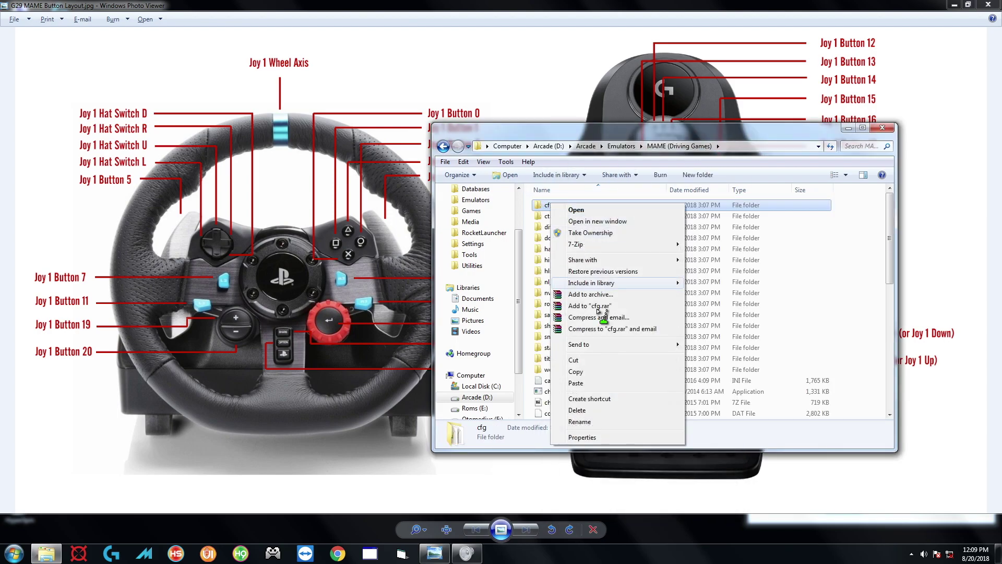
left_click(582, 436)
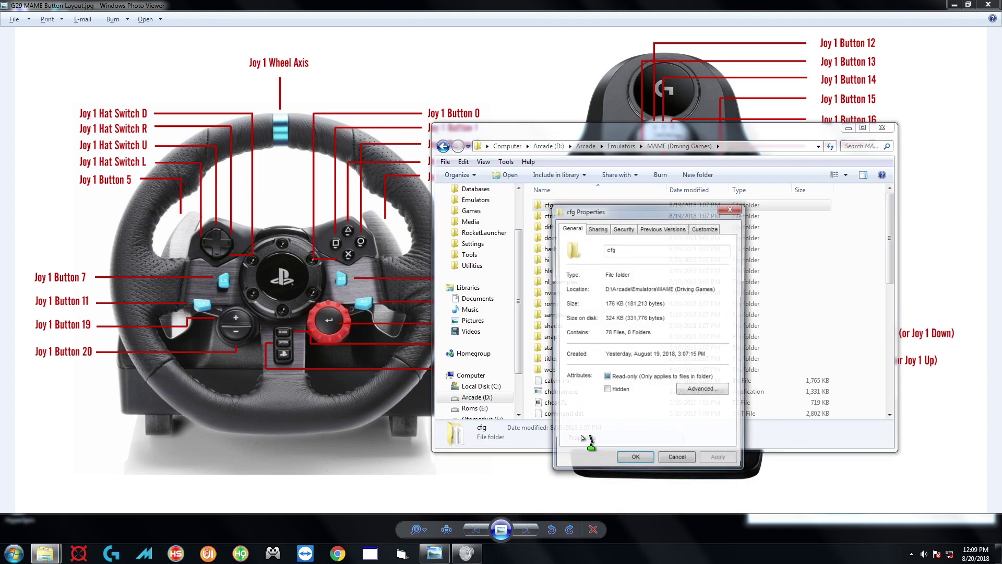
left_click(607, 378)
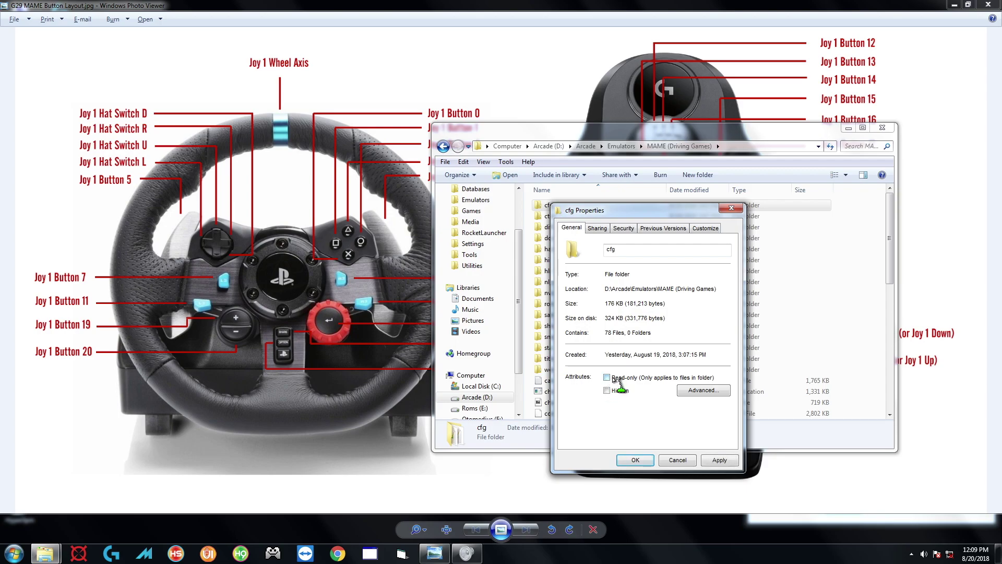
left_click(720, 460)
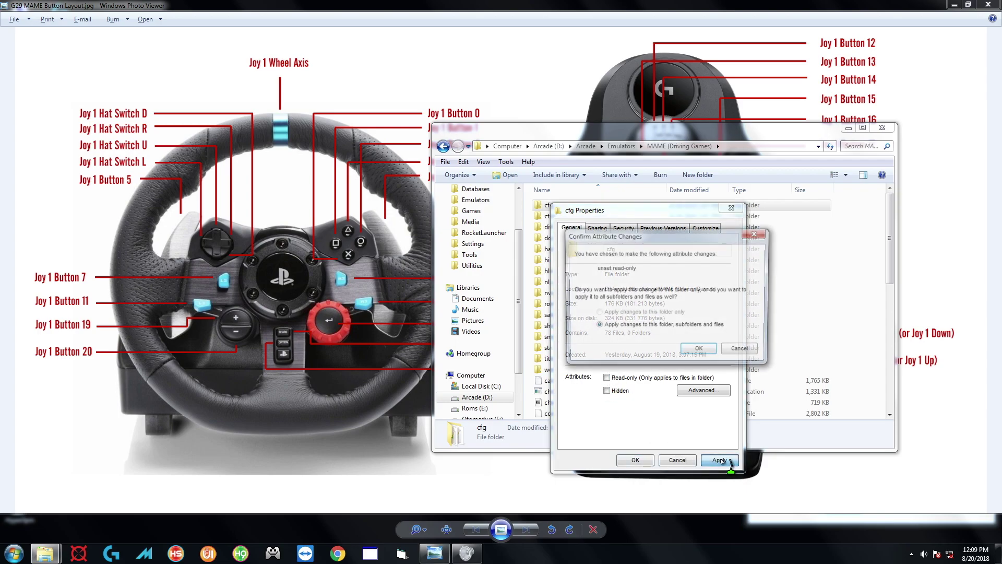
left_click(692, 356)
left_click(631, 460)
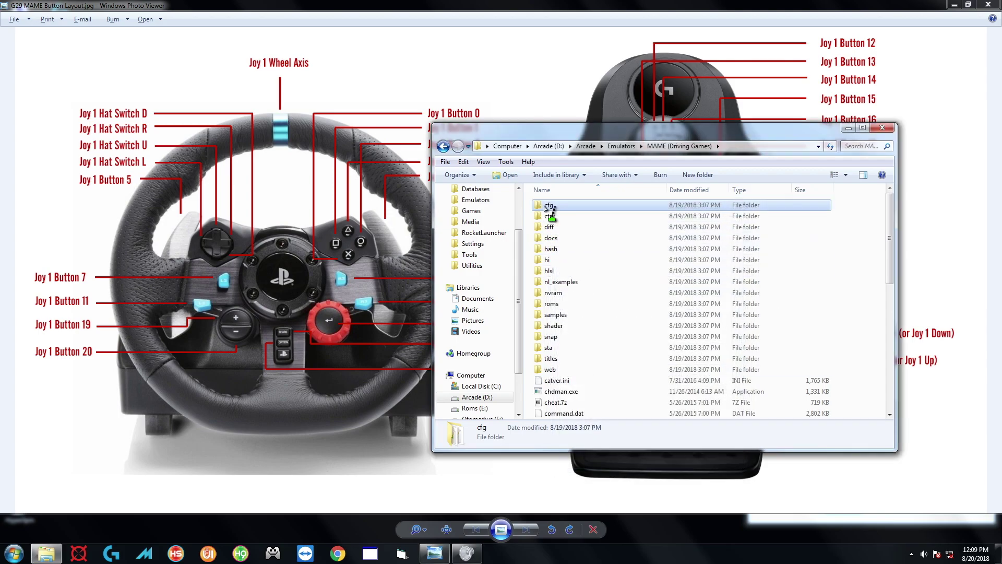
Check the read-only attribute of chqflag.cfg inside the cfg folder without changing it.
double_click(545, 205)
right_click(550, 293)
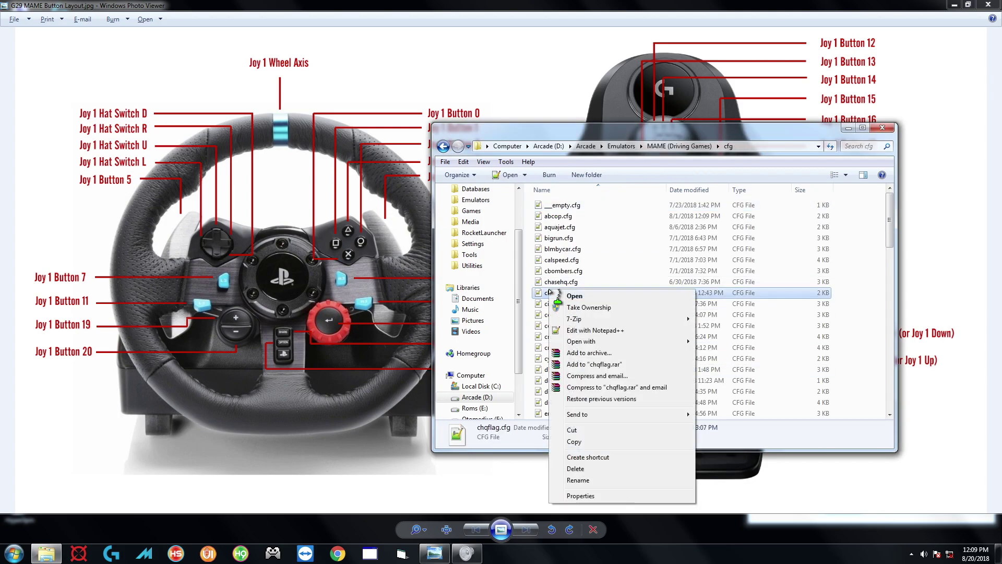
left_click(587, 497)
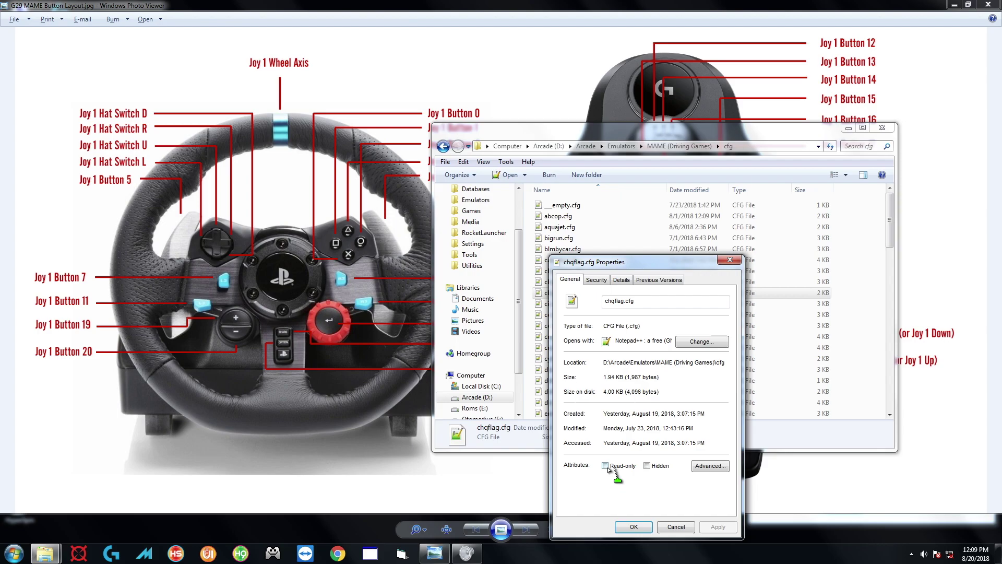
left_click(673, 525)
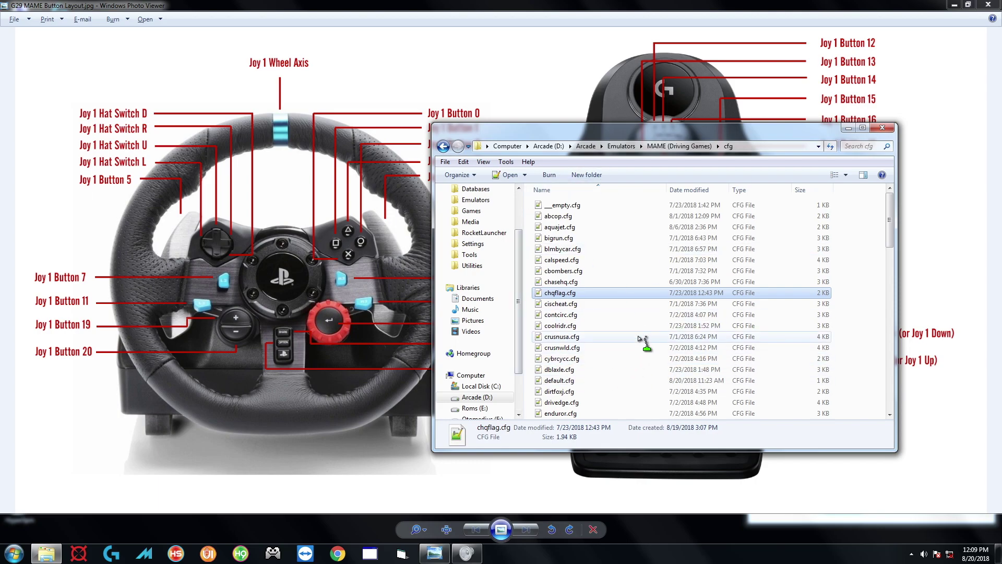
Set the MAME (Driving Games) cfg folder to read-only, applying the change to its subfolders and files.
left_click(681, 146)
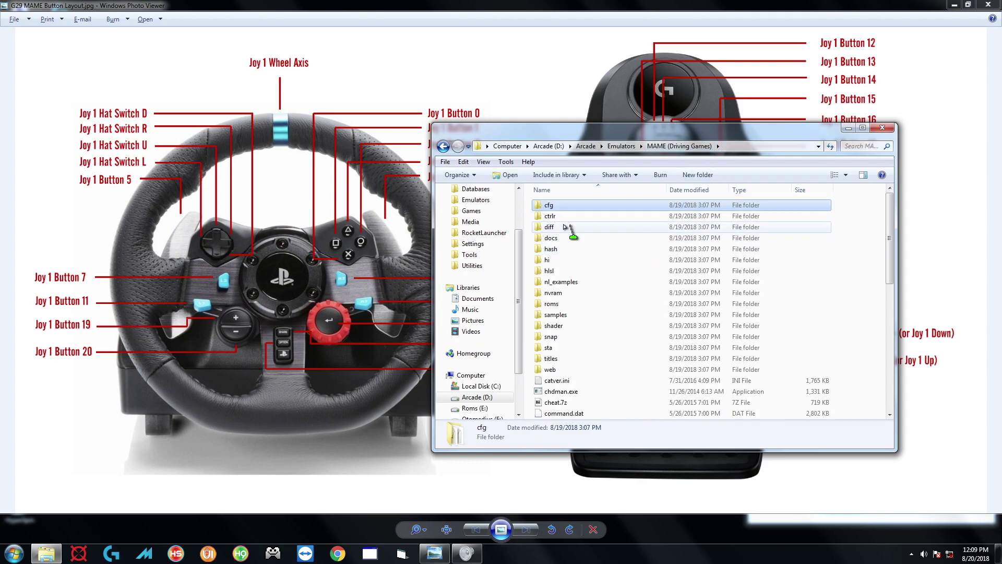
right_click(557, 206)
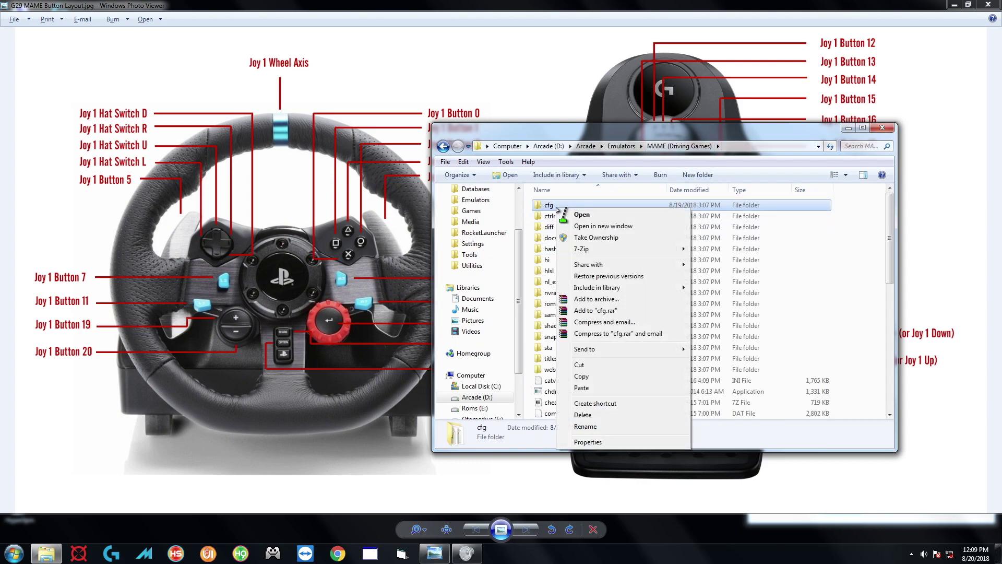
left_click(589, 442)
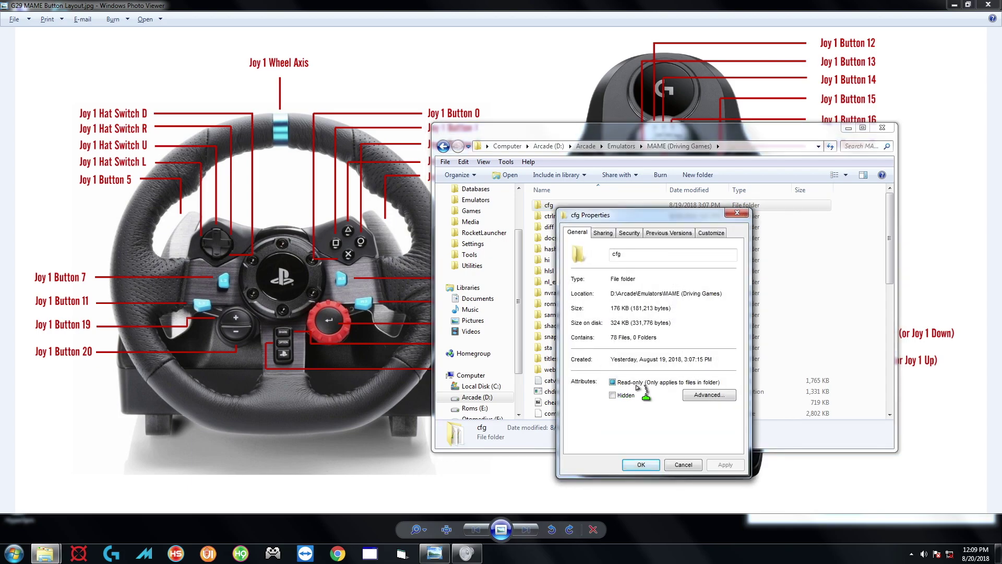
left_click(613, 383)
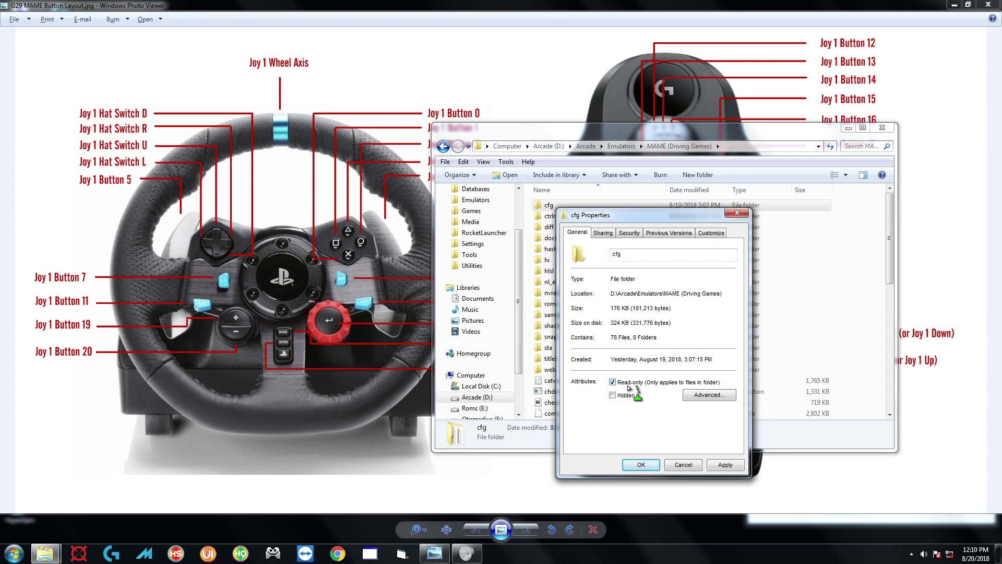
left_click(726, 464)
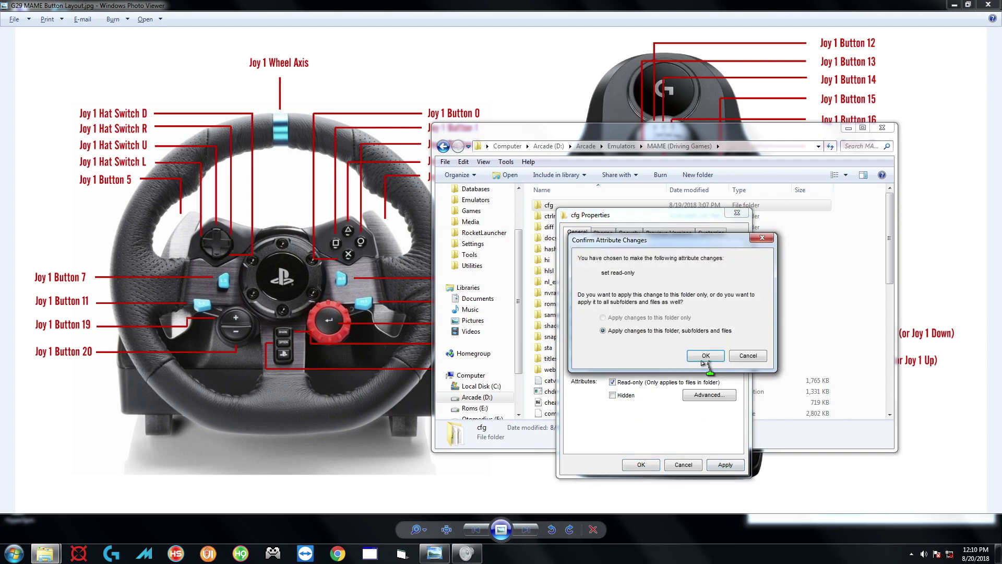
left_click(705, 360)
left_click(651, 467)
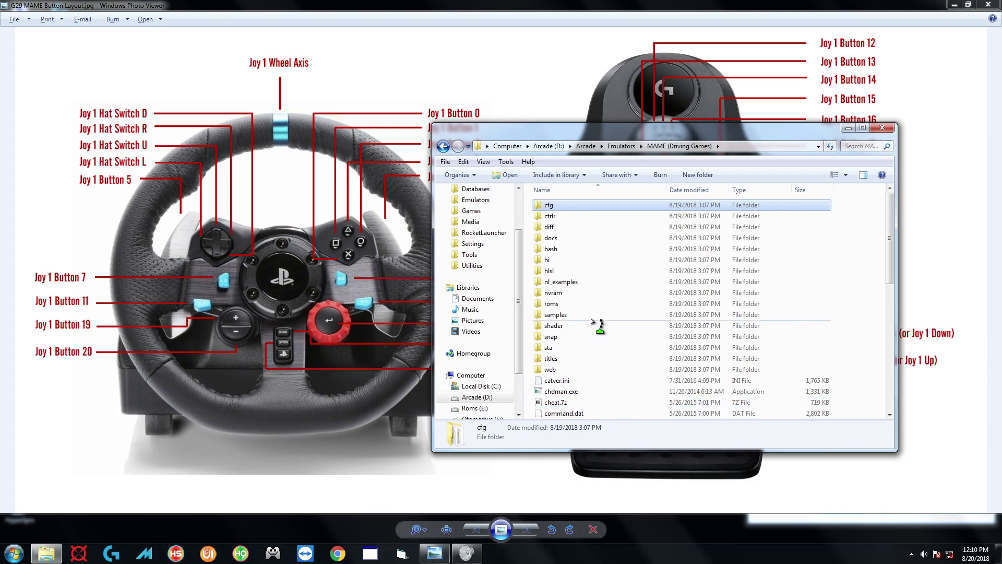
Check the read-only attribute of bigrun.cfg inside the cfg folder without changing it.
double_click(548, 205)
right_click(554, 244)
left_click(584, 448)
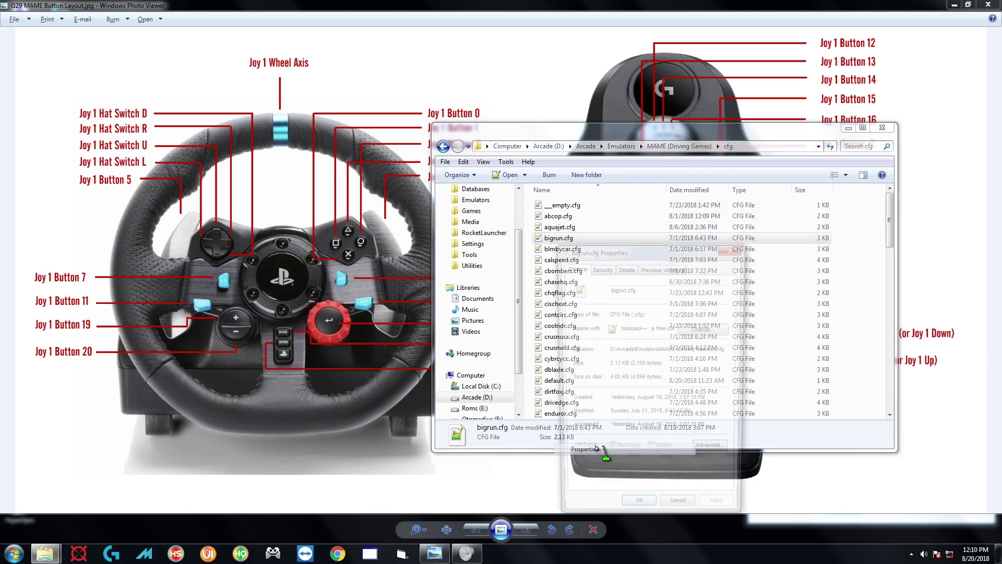
left_click(680, 514)
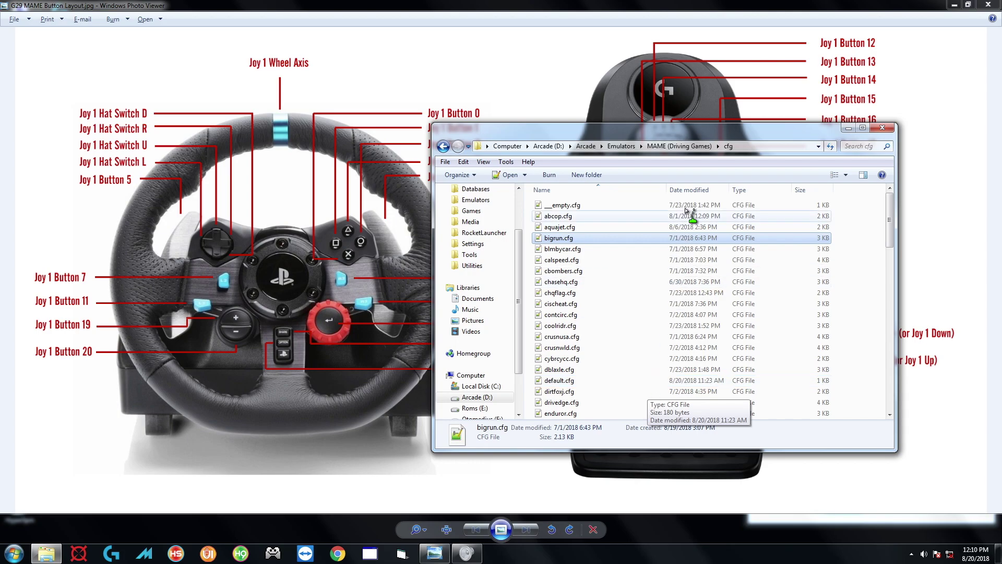
Duplicate the cfg folder inside the MAME (Driving Games) folder as a backup copy.
left_click(679, 146)
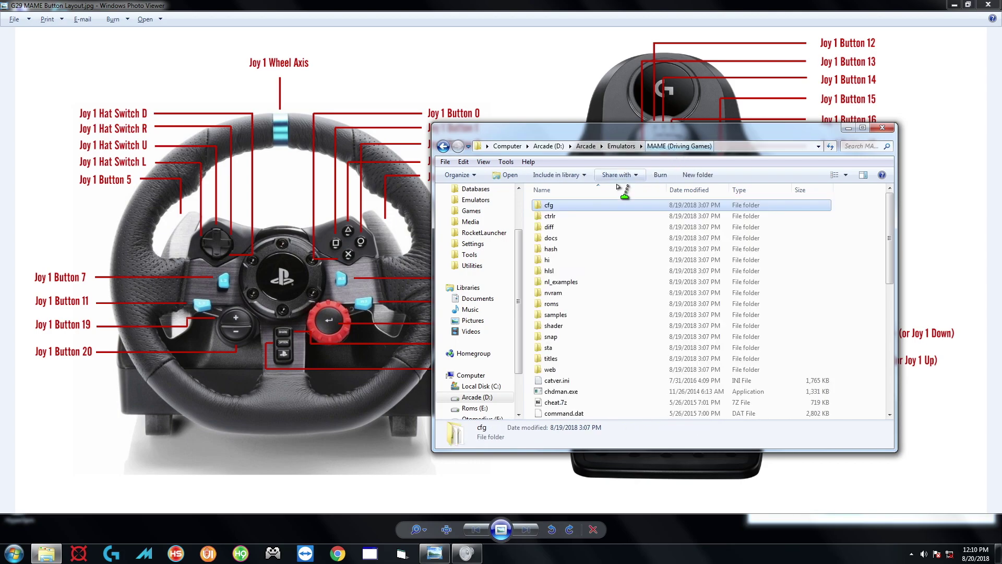
right_click(546, 208)
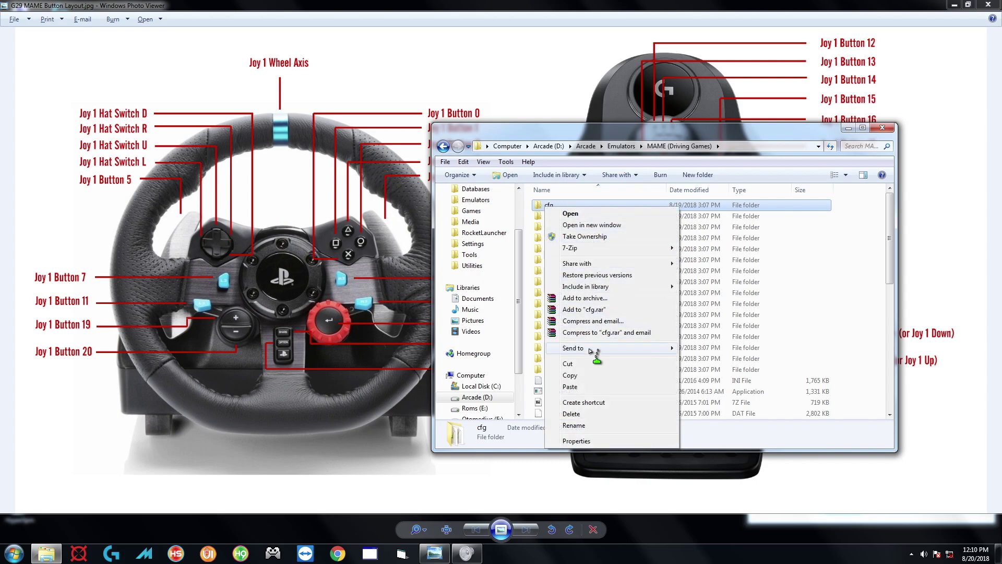
left_click(570, 374)
right_click(529, 255)
left_click(554, 338)
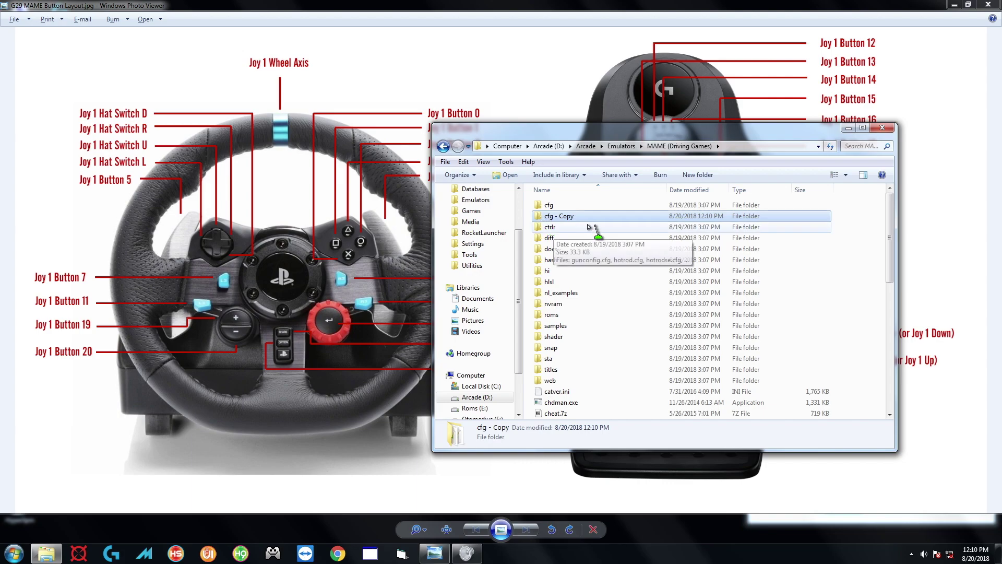
View the files in the original cfg folder and return to the MAME (Driving Games) folder.
double_click(553, 208)
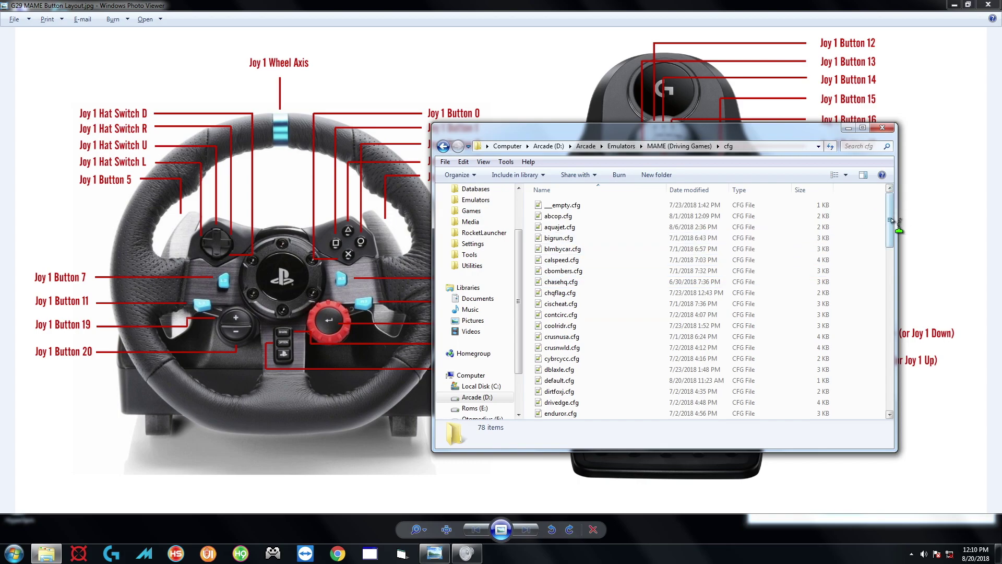
left_click(443, 146)
right_click(554, 208)
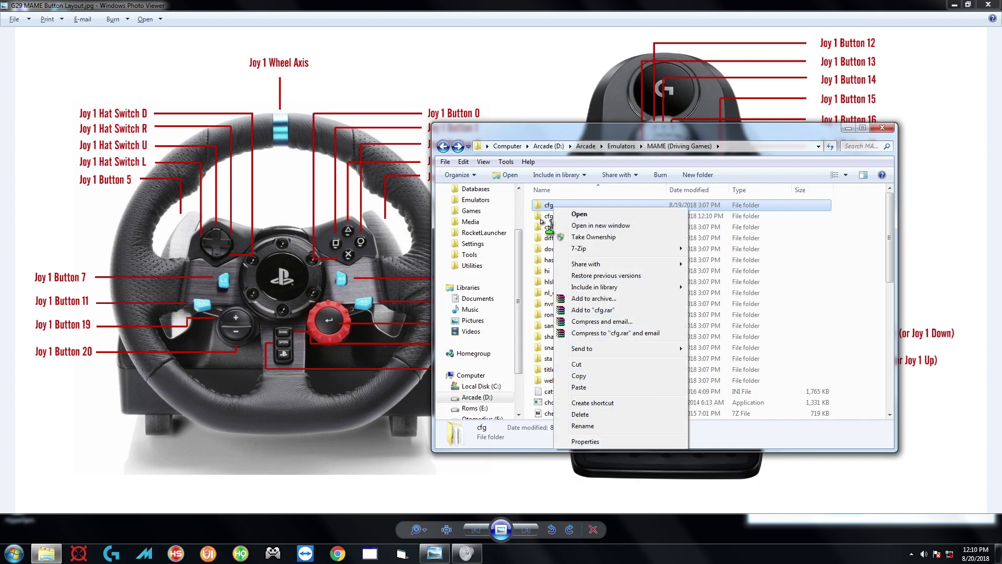
Try to rename the "cfg - Copy" folder as cfg.
left_click(559, 216)
left_click(559, 217)
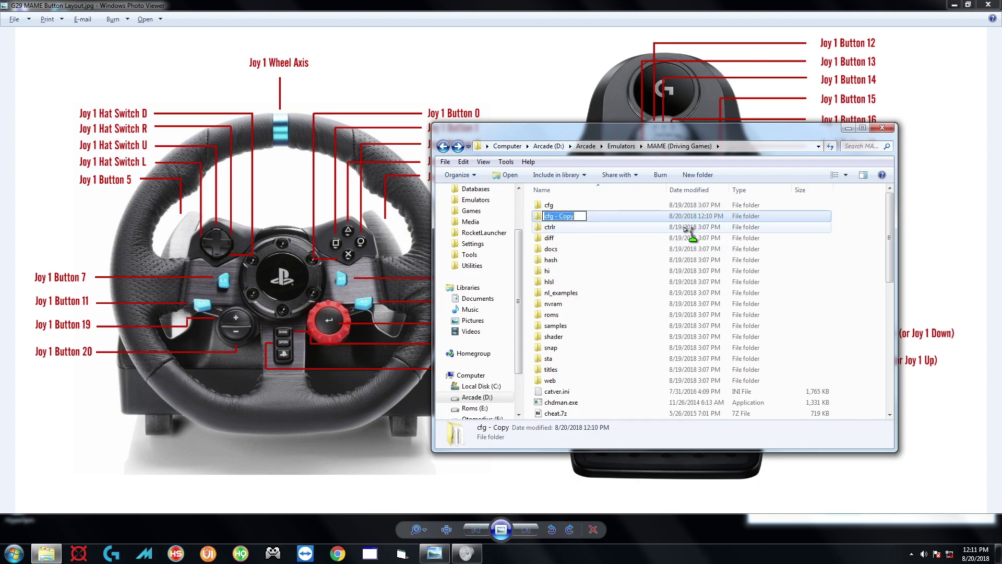
key("BackSpace")
key("BackSpace")
key("BackSpace")
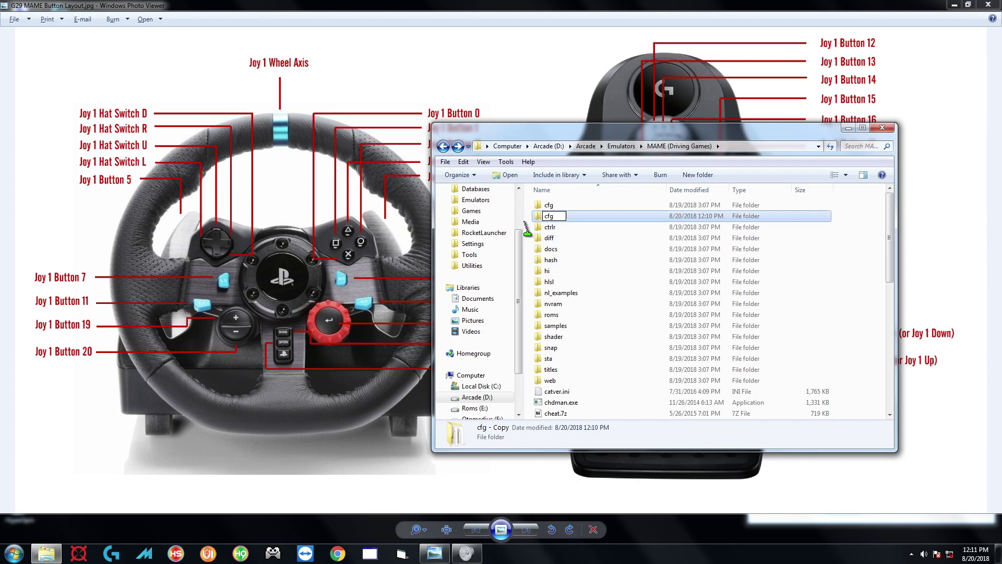
key("Return")
left_click(594, 381)
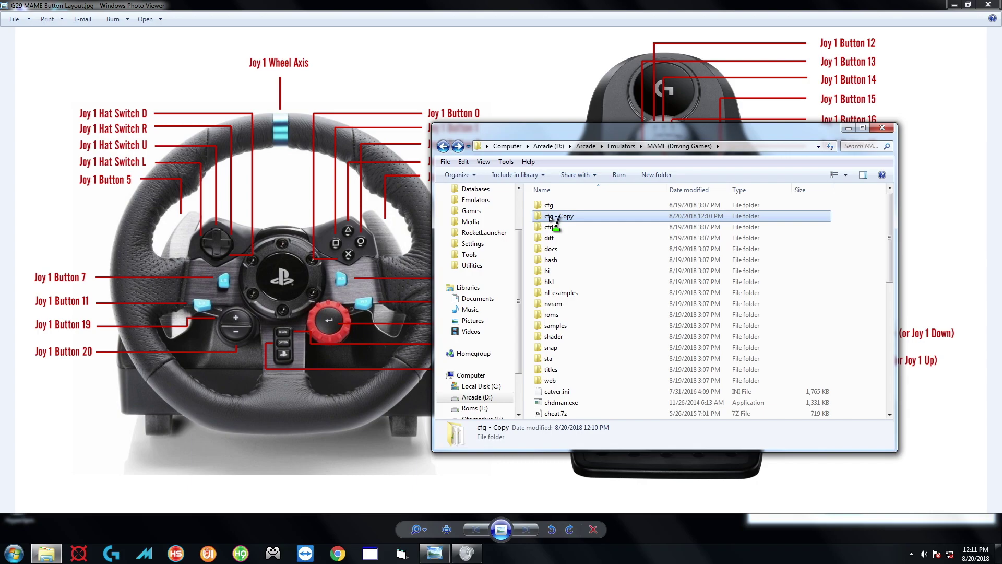
View the files inside the "cfg - Copy" folder, then delete that folder from MAME (Driving Games).
double_click(561, 216)
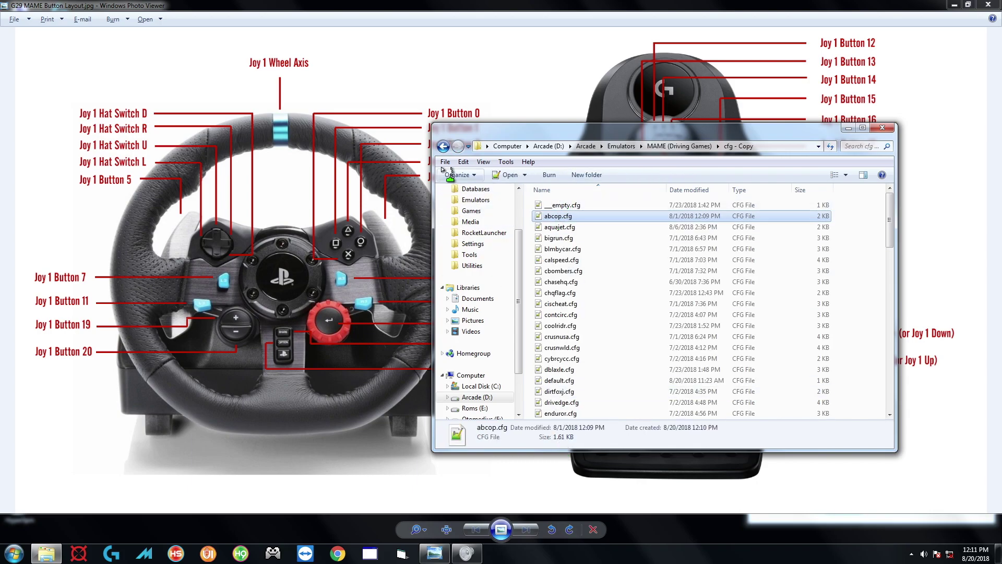
left_click(443, 146)
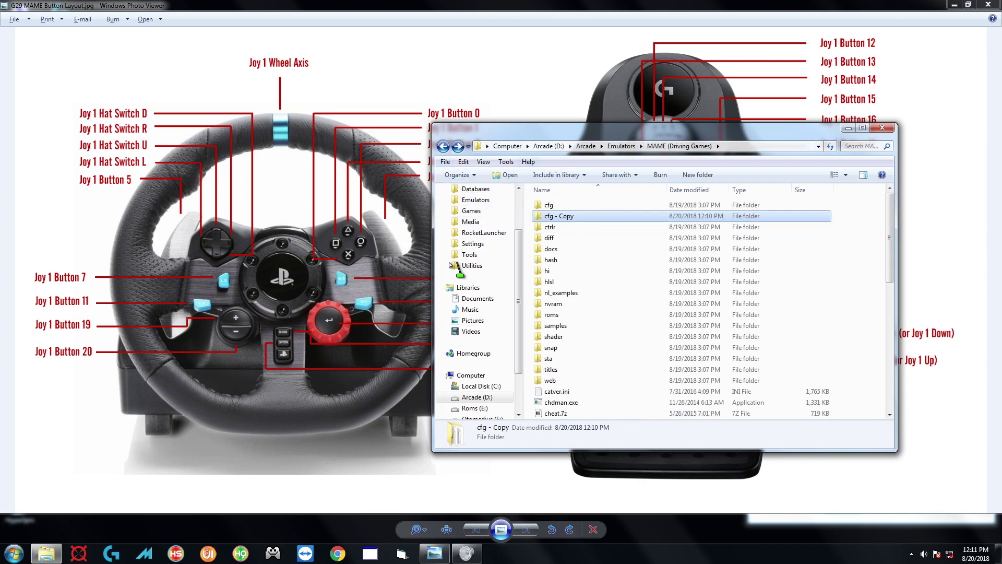
key("Delete")
Minimize the G29 MAME Button Layout picture and move the folder window aside to free the desktop.
left_click_drag(602, 135, 536, 158)
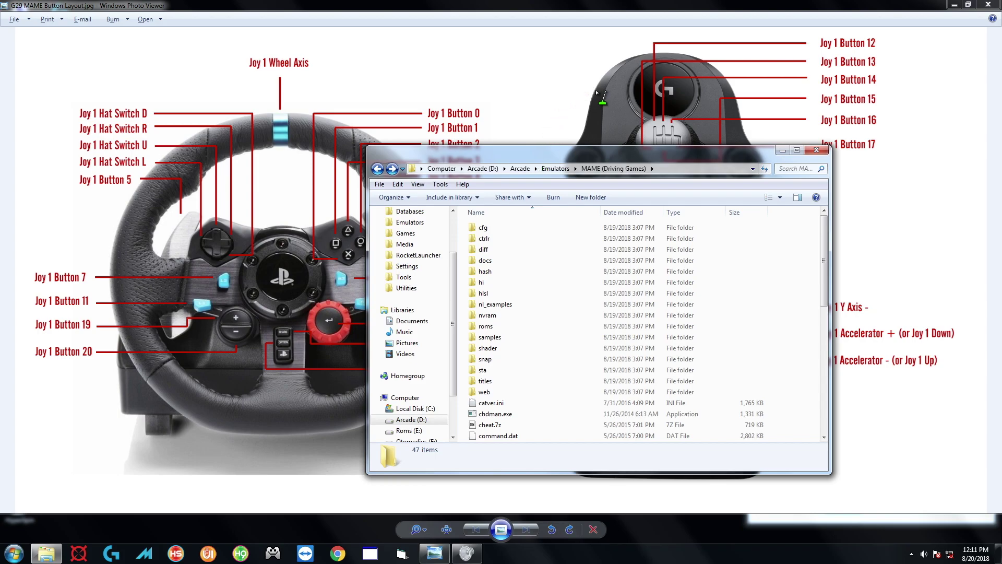
left_click(947, 4)
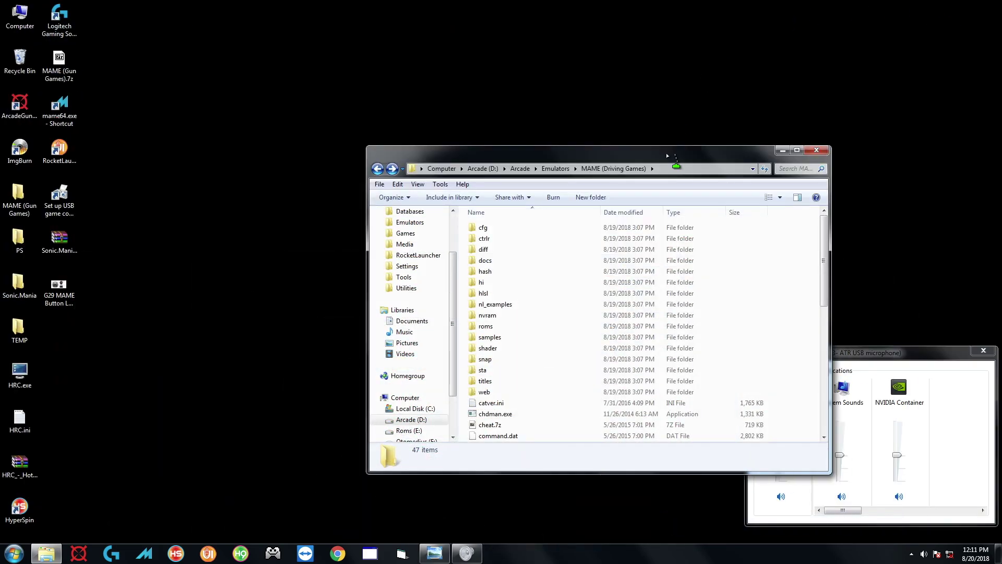
left_click_drag(600, 150, 720, 118)
Inspect the Logitech G29 wheel's properties in the USB game controllers settings and close them without changes.
left_click(59, 201)
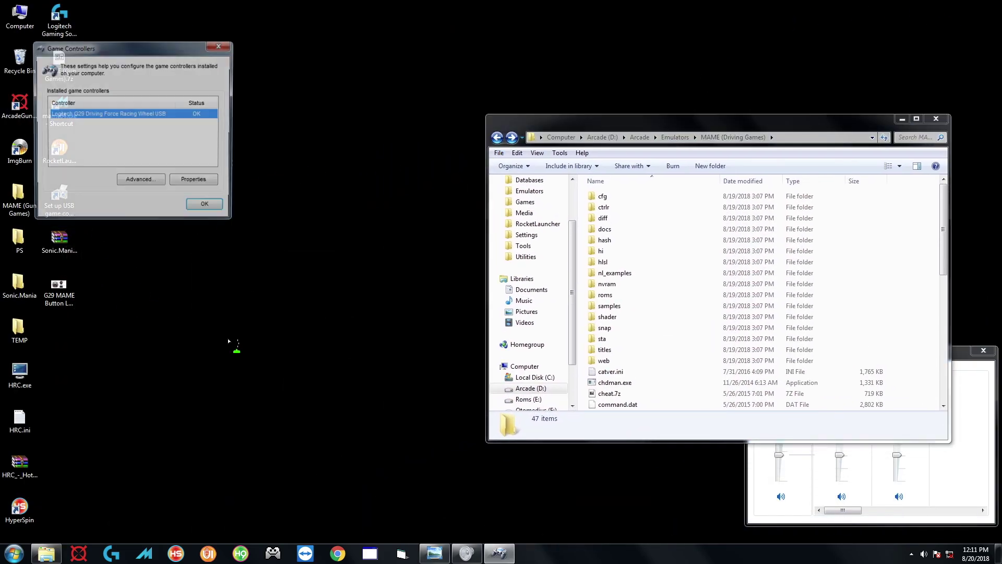
left_click_drag(180, 47, 180, 128)
left_click(201, 263)
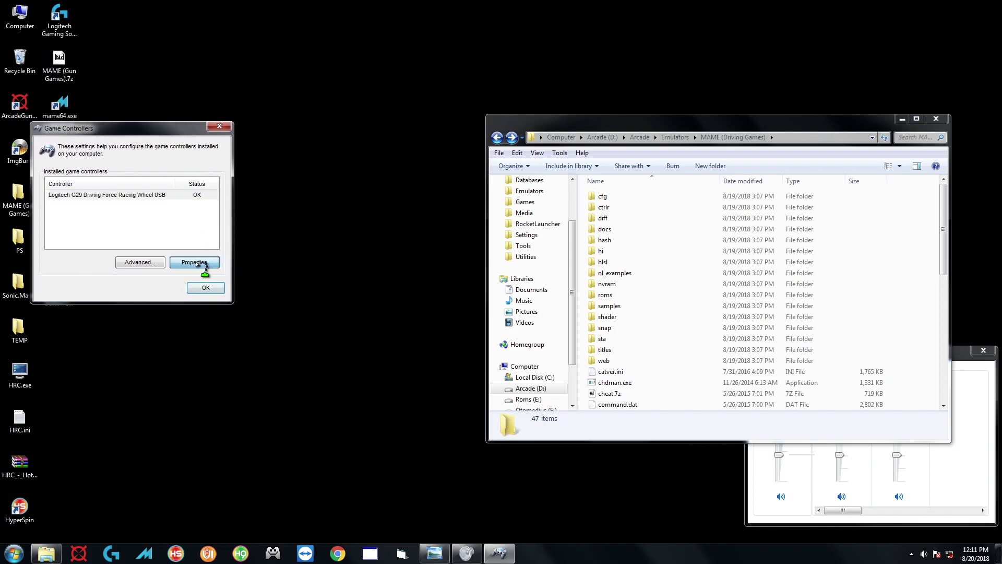
left_click(415, 179)
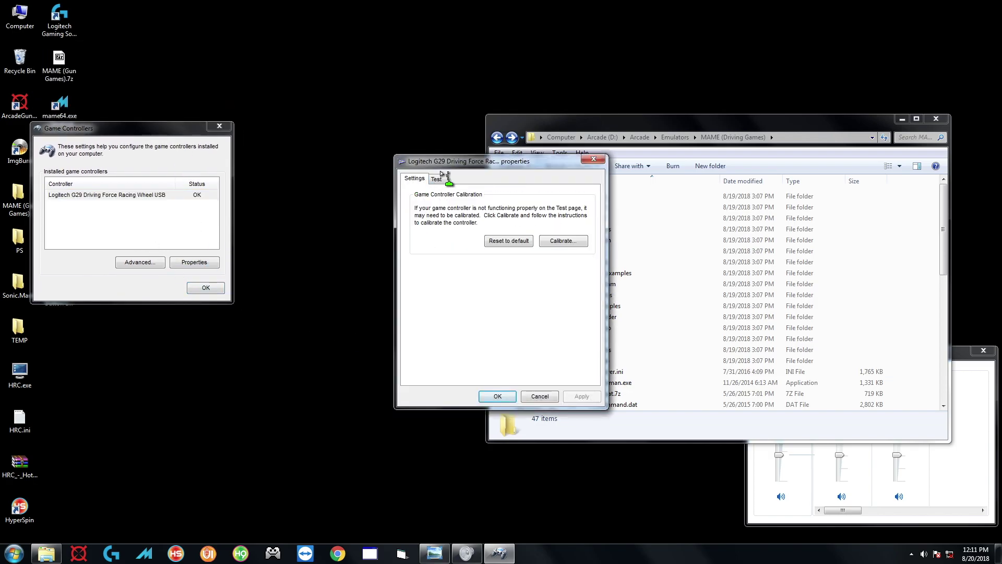
left_click_drag(444, 161, 319, 150)
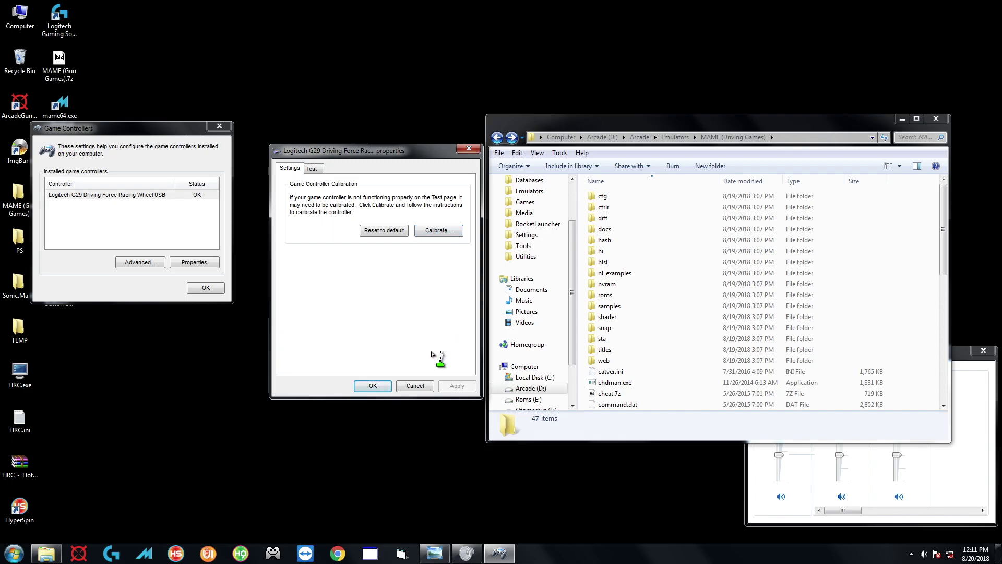
left_click(418, 387)
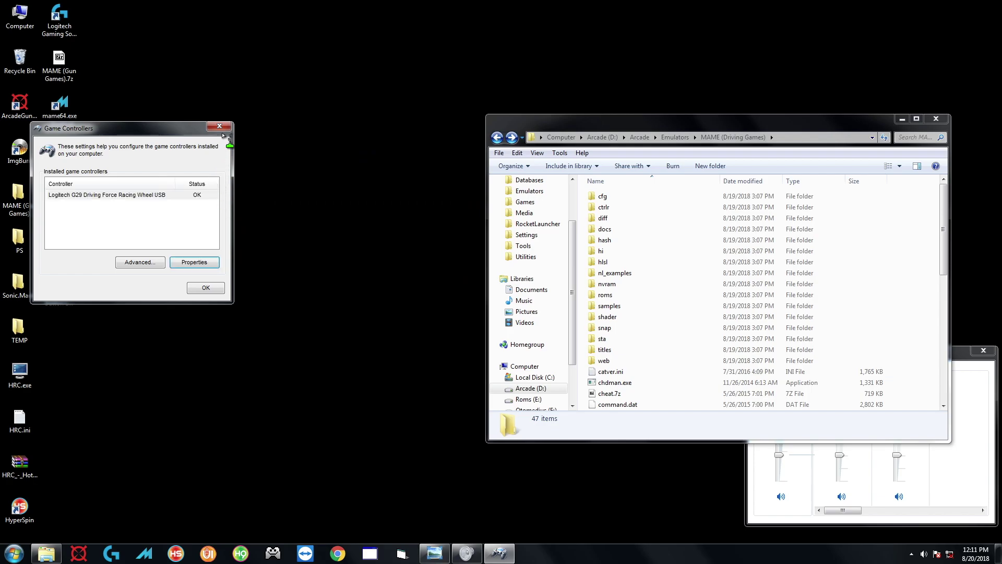
left_click(220, 127)
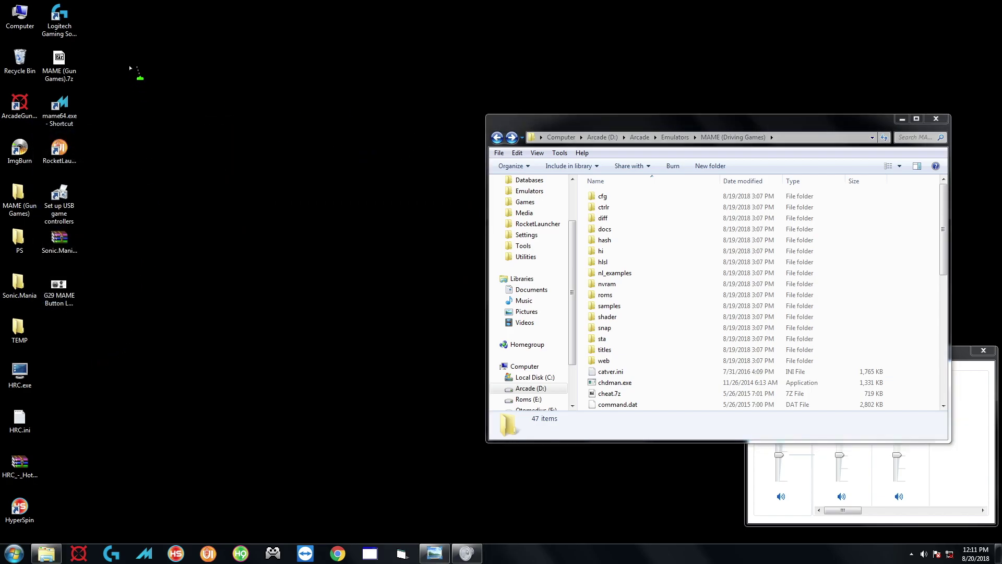
Switch to Logitech Gaming Software and open the G29 steering wheel's profile and button assignment page.
left_click(59, 21)
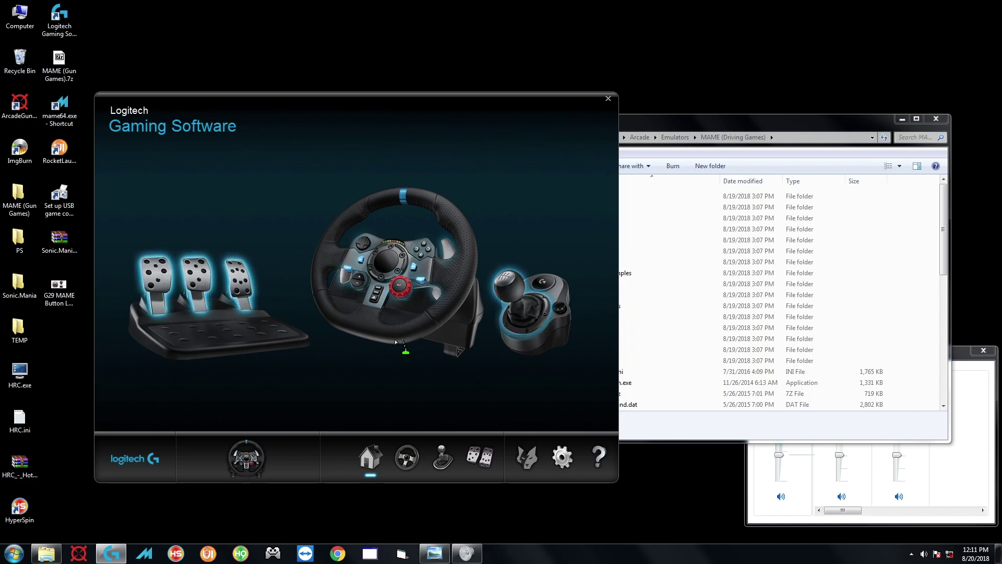
left_click_drag(390, 94, 325, 68)
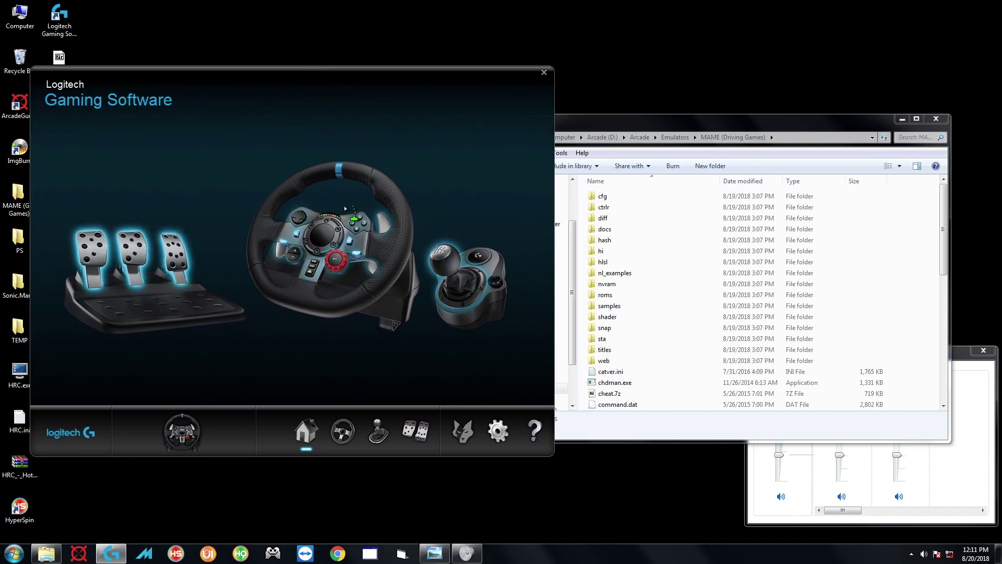
left_click(342, 236)
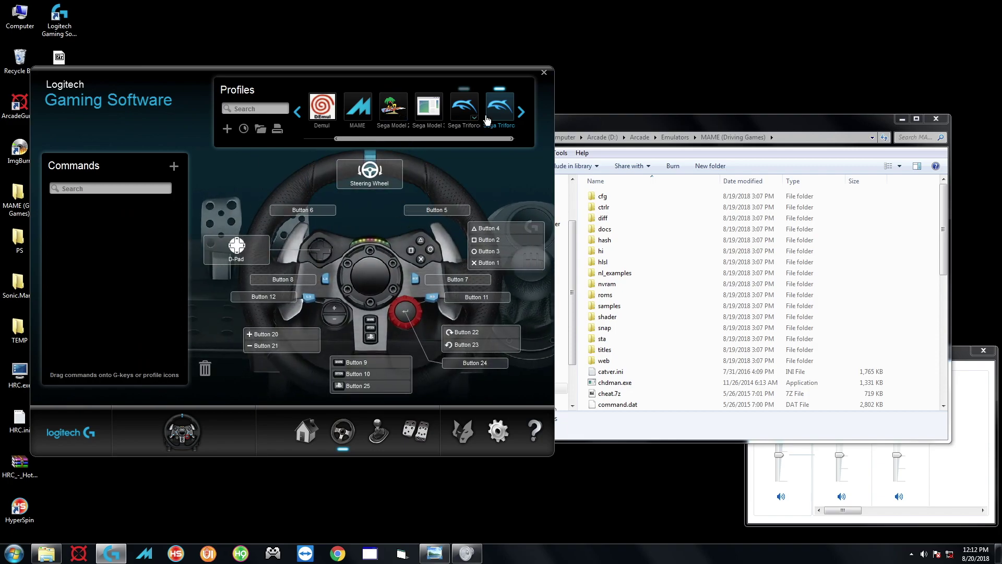
Select the MAME profile and inspect its steering wheel axis properties without changing them.
left_click_drag(471, 139, 521, 140)
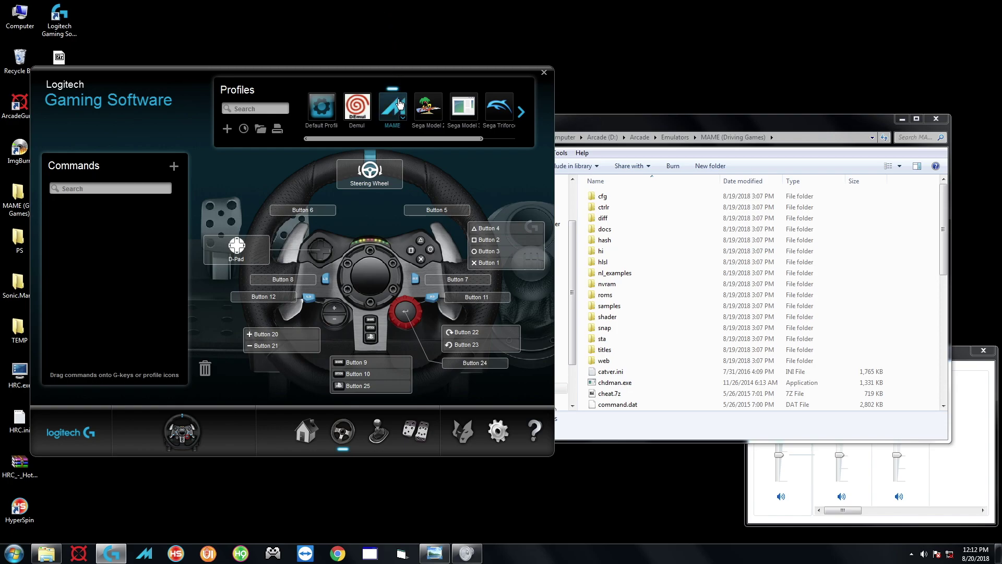
left_click(372, 176)
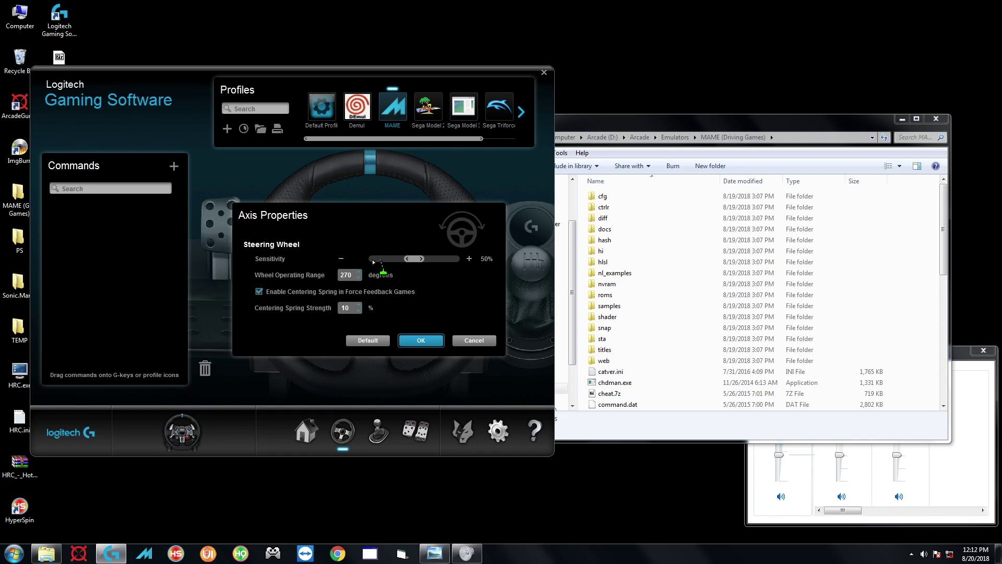
left_click(485, 341)
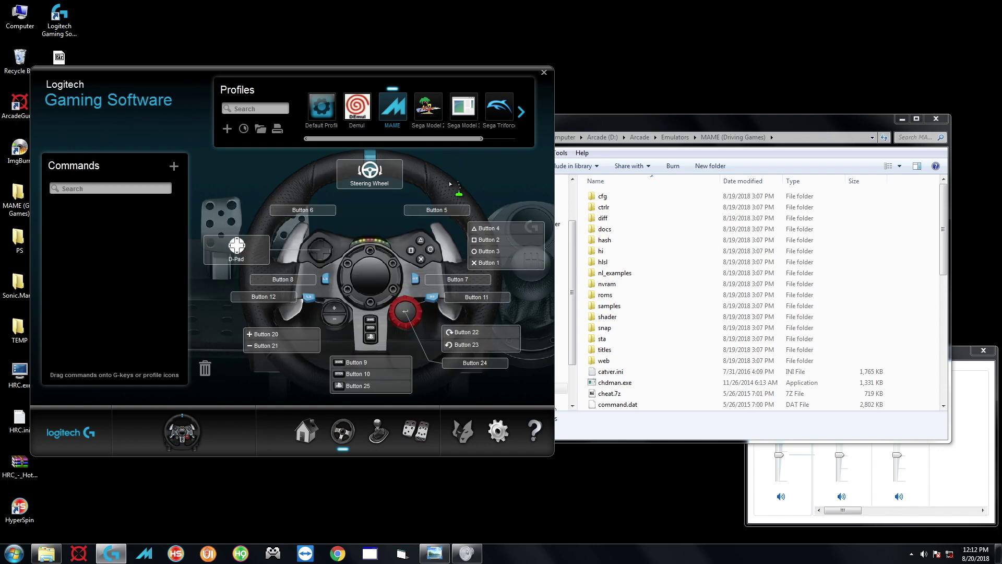
Go through the Sega Model profiles and select the first Sega Triforce profile.
scroll(418, 112, "down", 1)
left_click(399, 115)
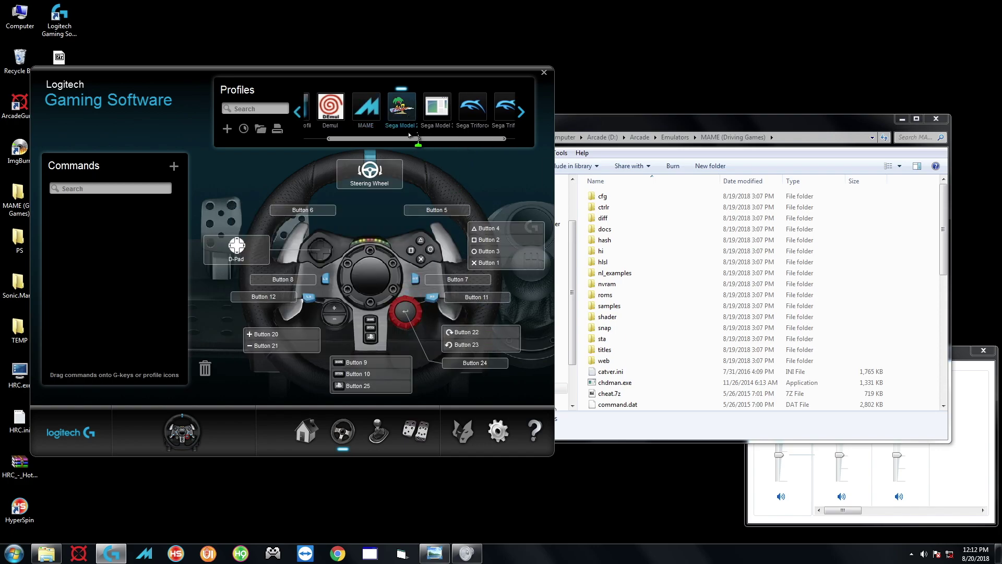
left_click(438, 112)
left_click(469, 122)
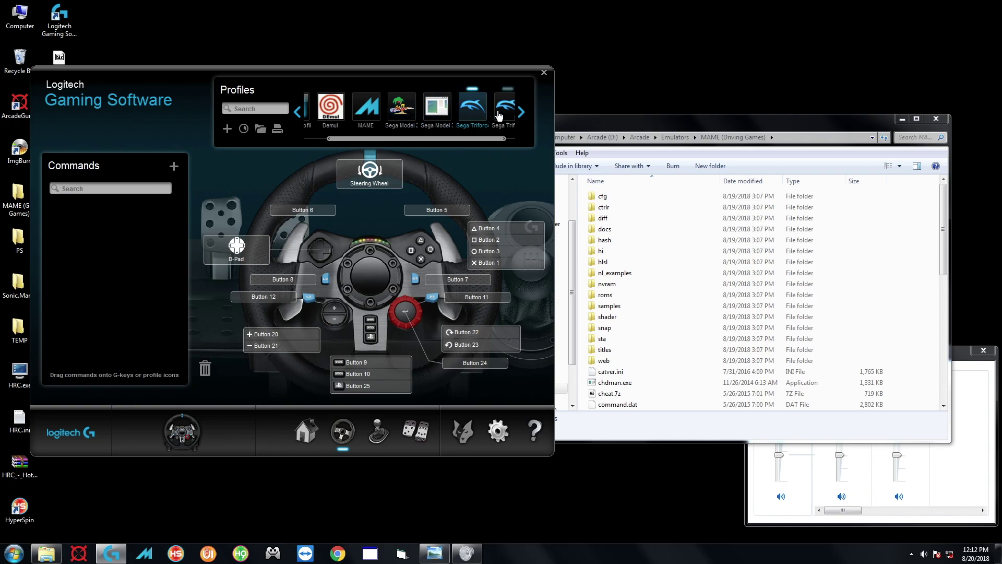
left_click_drag(497, 139, 506, 140)
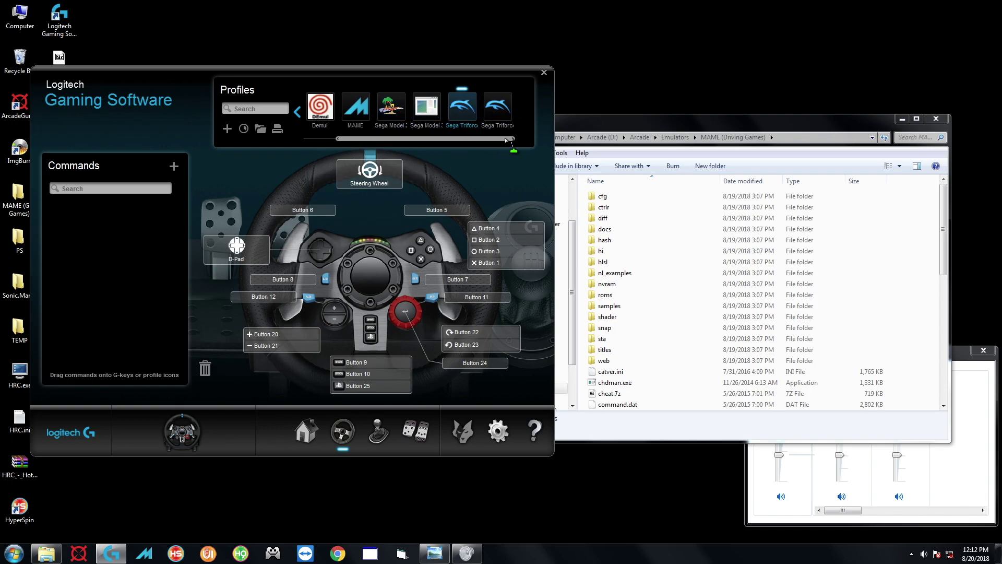
Check the name, description and linked application of the Sega Triforce profile without changing them.
mouse_move(472, 114)
left_click(472, 119)
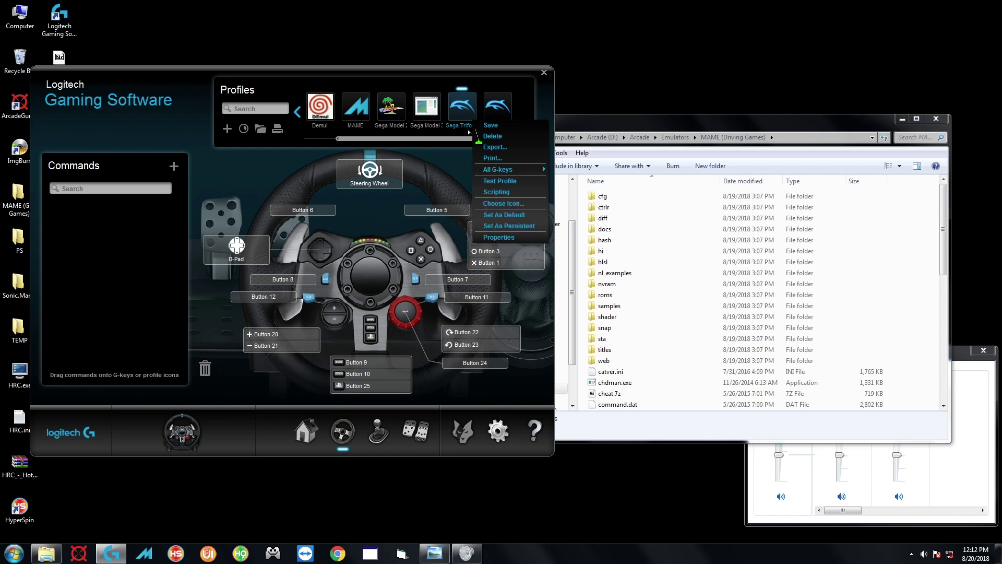
left_click(473, 121)
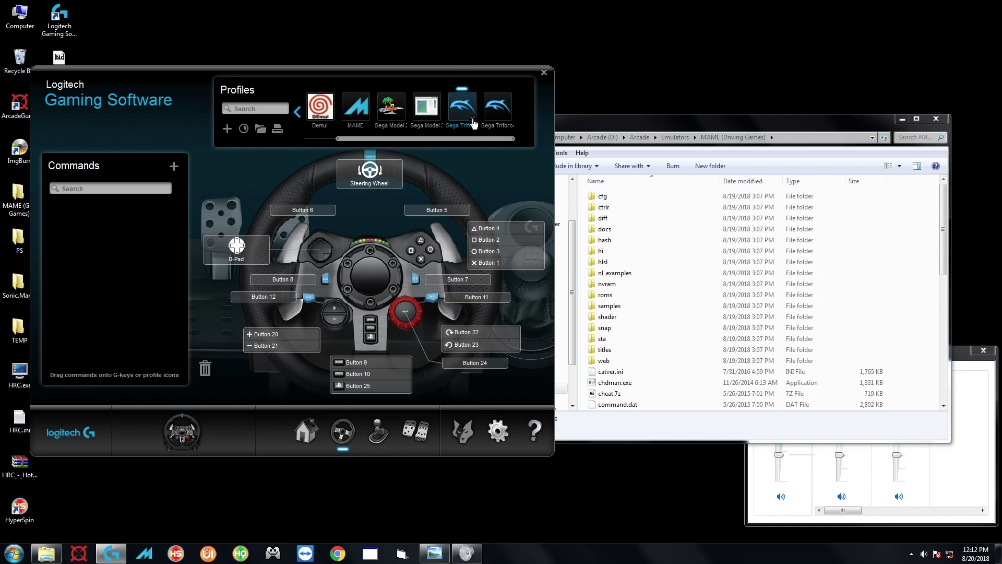
left_click(472, 121)
left_click(514, 239)
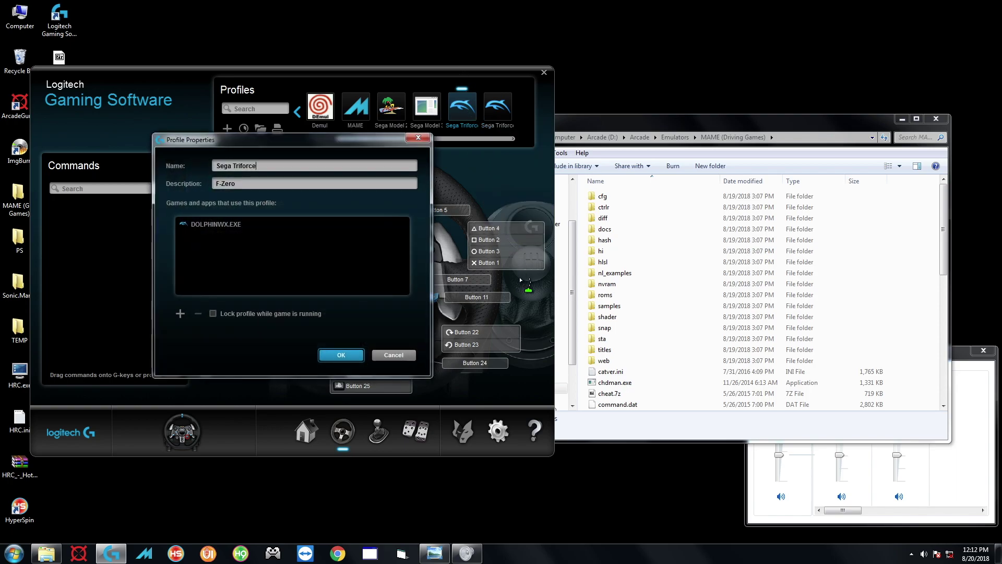
left_click(228, 189)
left_click(393, 355)
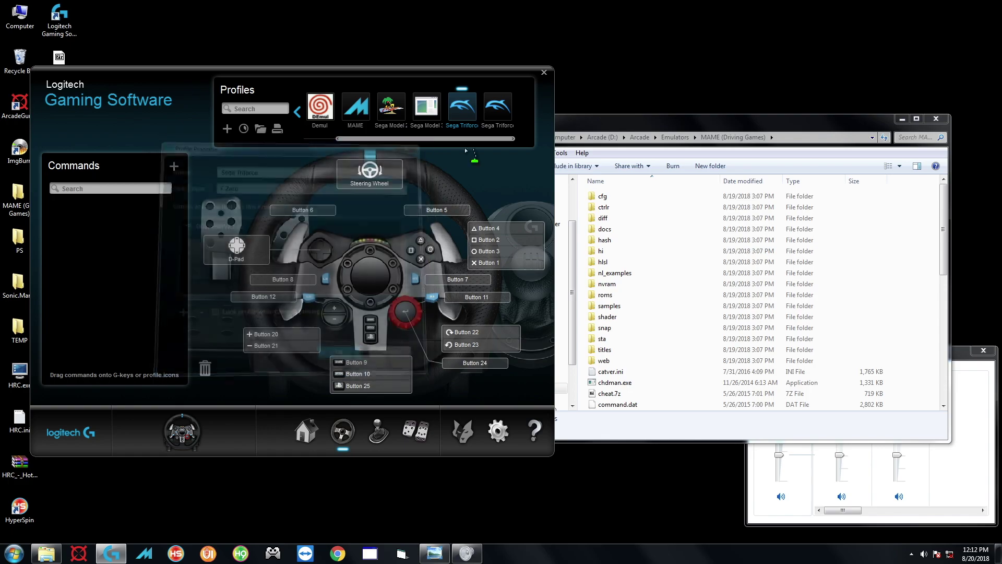
Check the name, description and linked application of the Sega Triforce 2 profile without changing them.
left_click(508, 120)
left_click(518, 245)
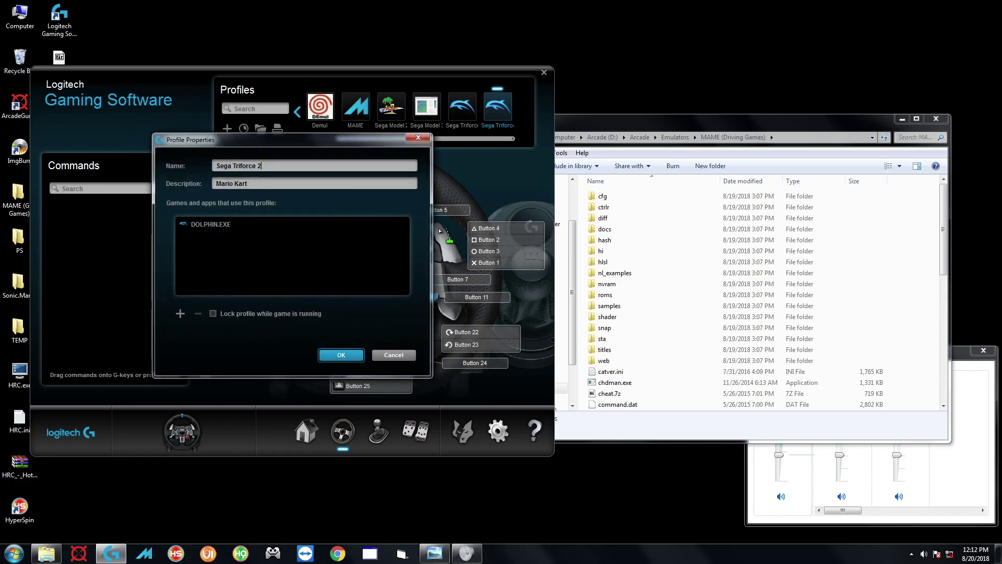
left_click(224, 187)
left_click(394, 355)
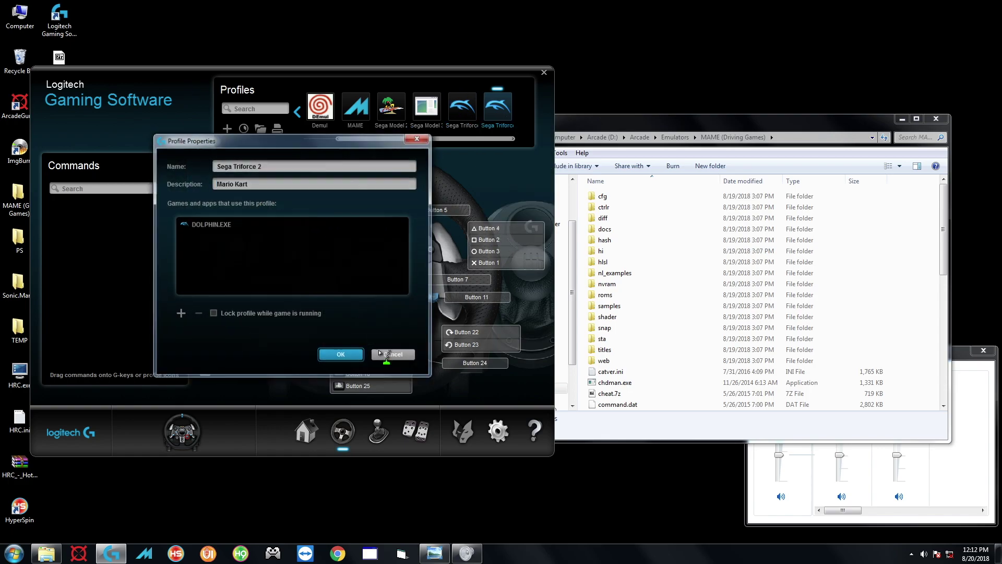
Inspect the Demul profile's steering wheel axis properties without changing them and close the Logitech Gaming Software window.
left_click_drag(438, 138, 372, 138)
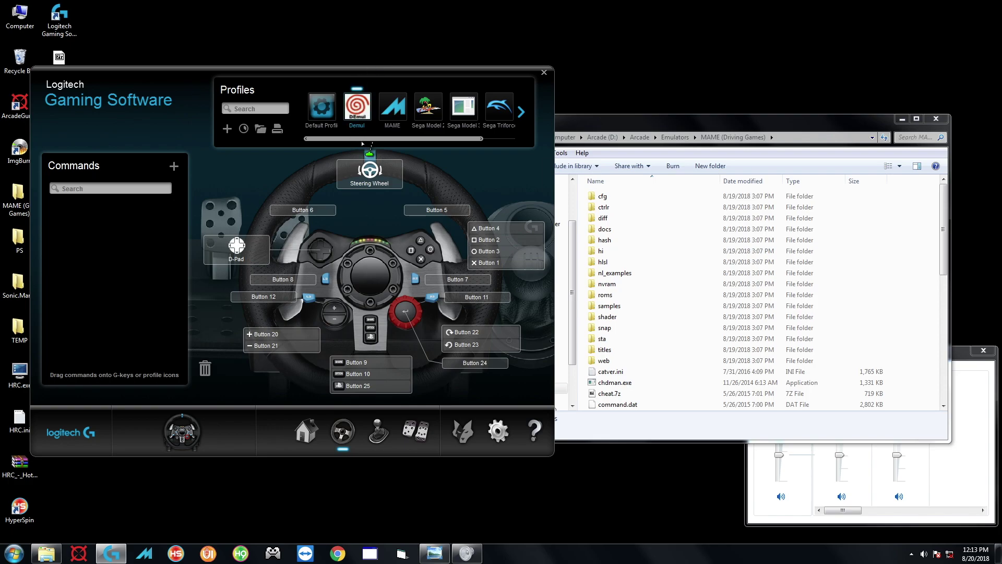
left_click(380, 180)
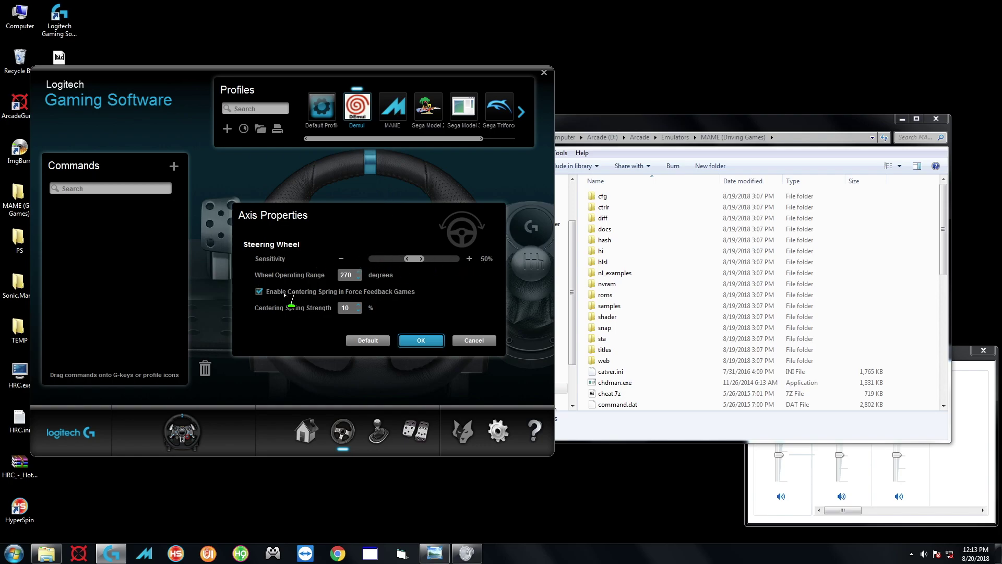
left_click(429, 344)
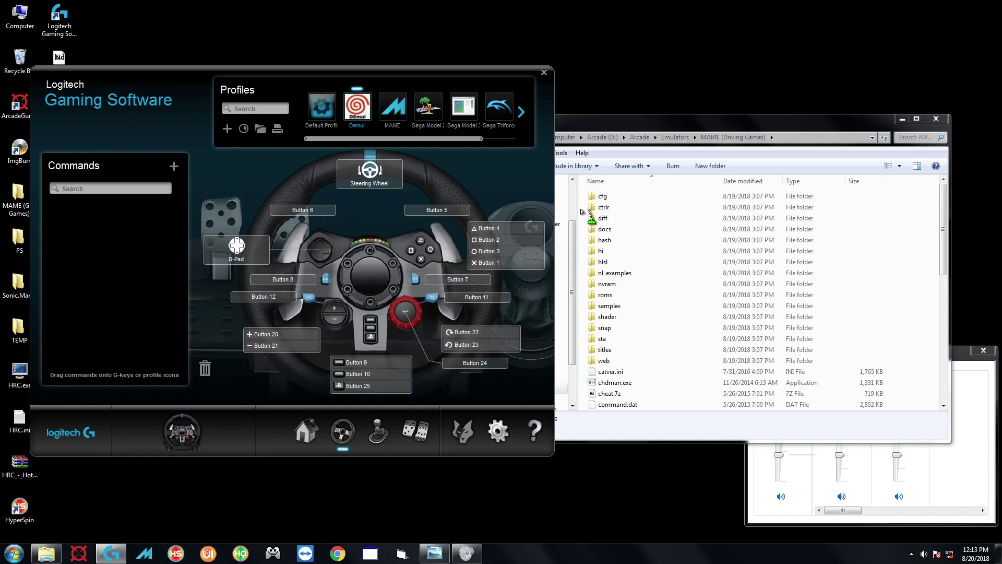
left_click(544, 73)
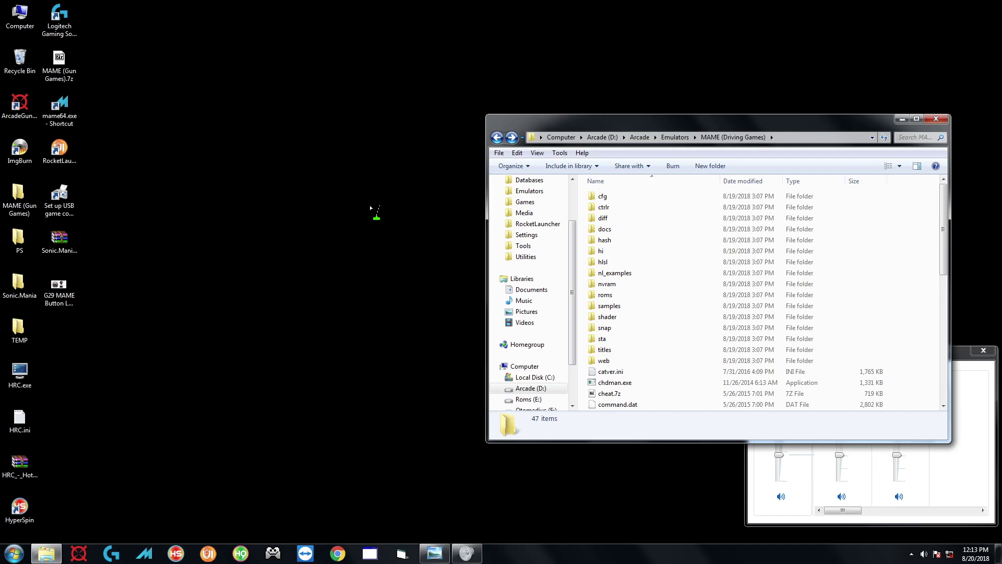
Check the attributes of the cfg folder in MAME (Driving Games) without changing them.
left_click(605, 197)
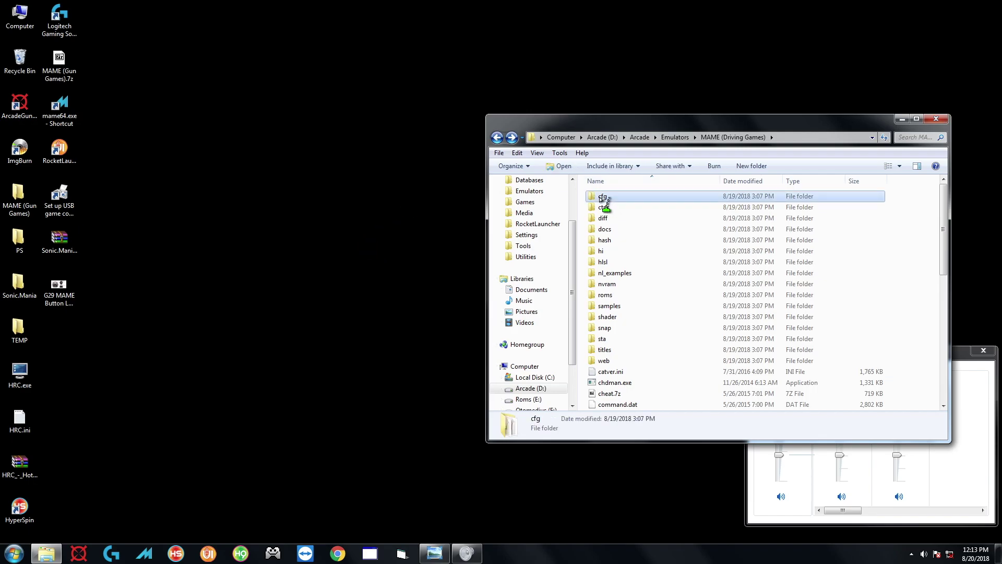
right_click(606, 197)
left_click(643, 437)
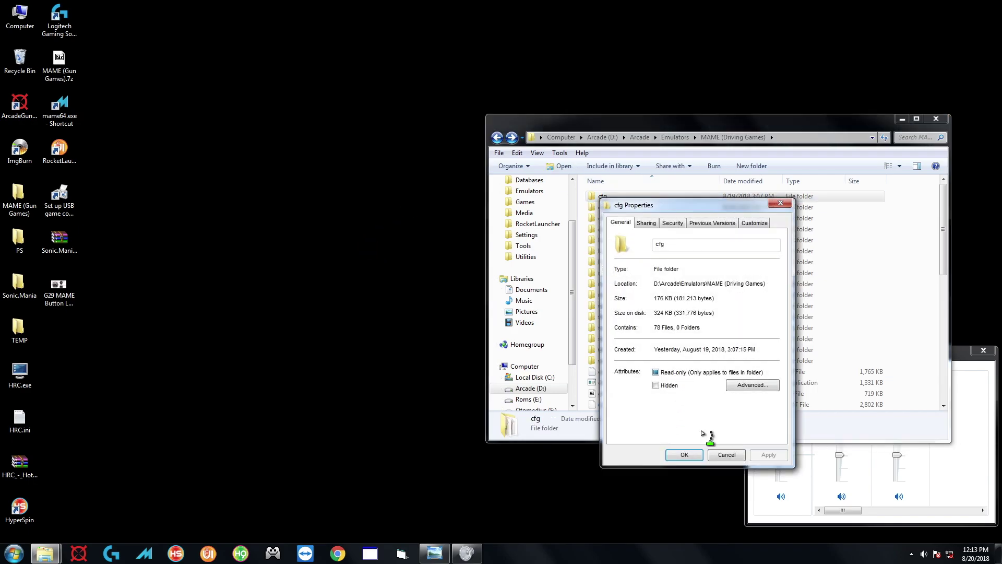
left_click(727, 454)
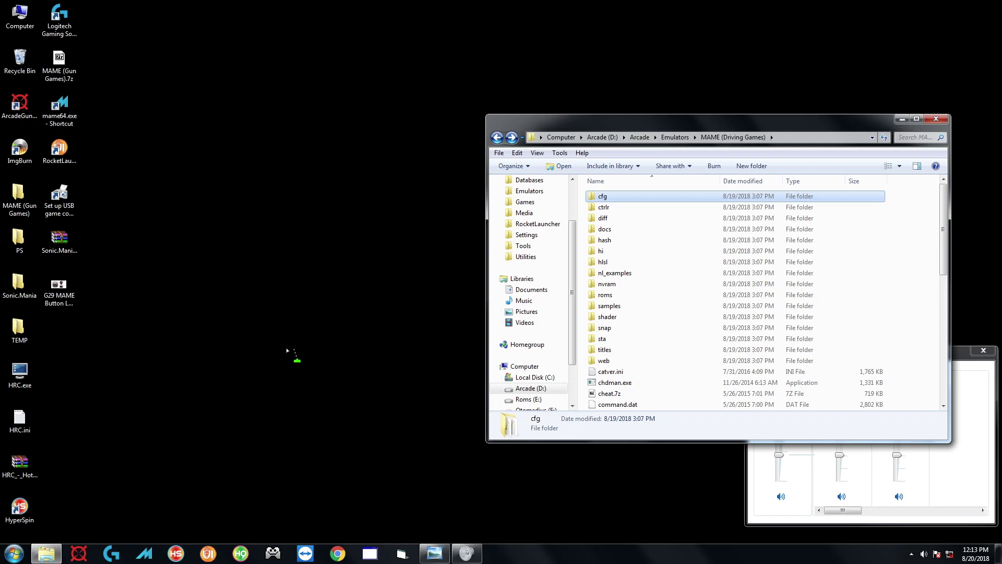
left_click(292, 348)
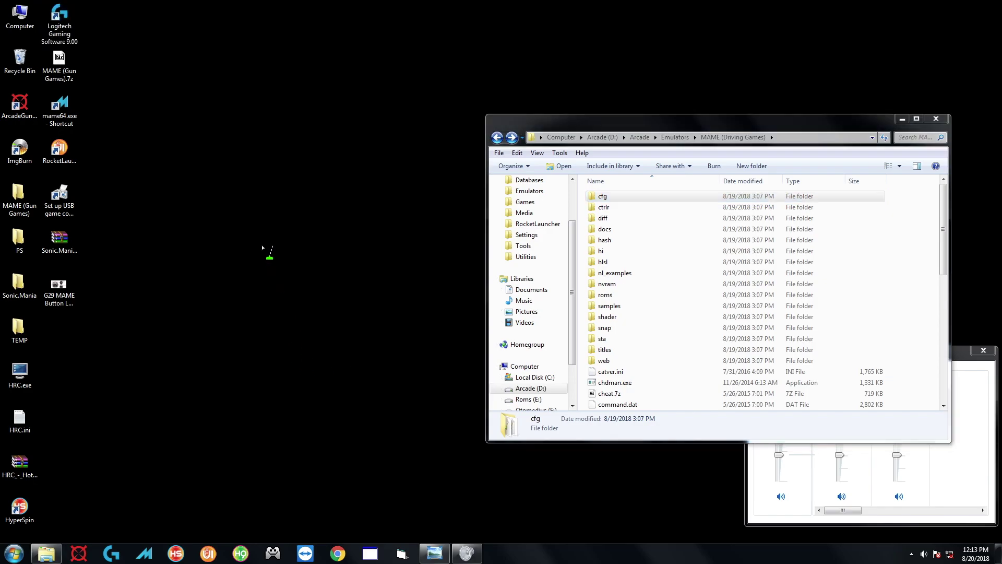
Switch to HyperSpin and launch Ace Driver: Victory Lap (Rev. ADV2, World) from the racing games wheel.
left_click(181, 554)
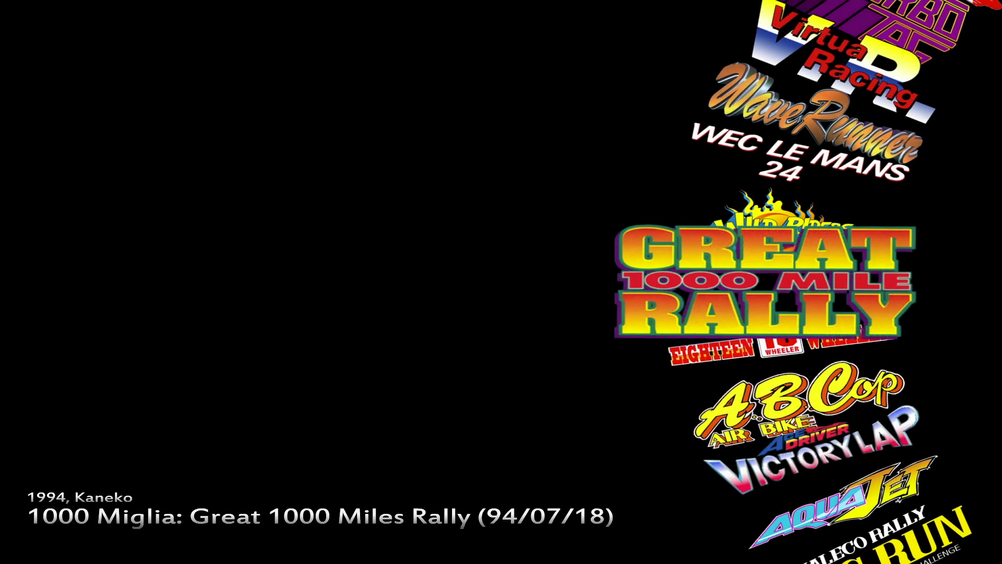
key("Down")
key("Down")
key("Down")
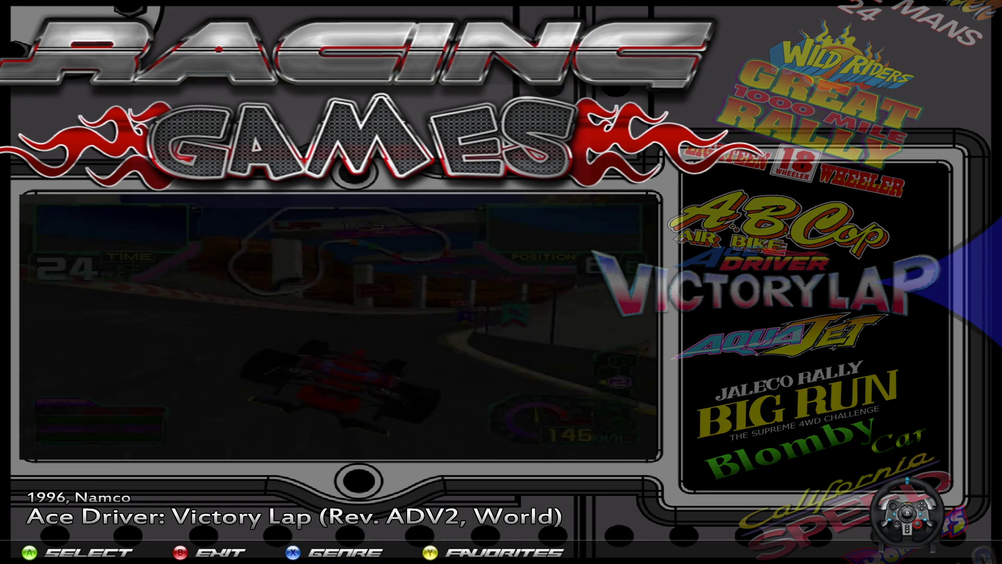
key("Return")
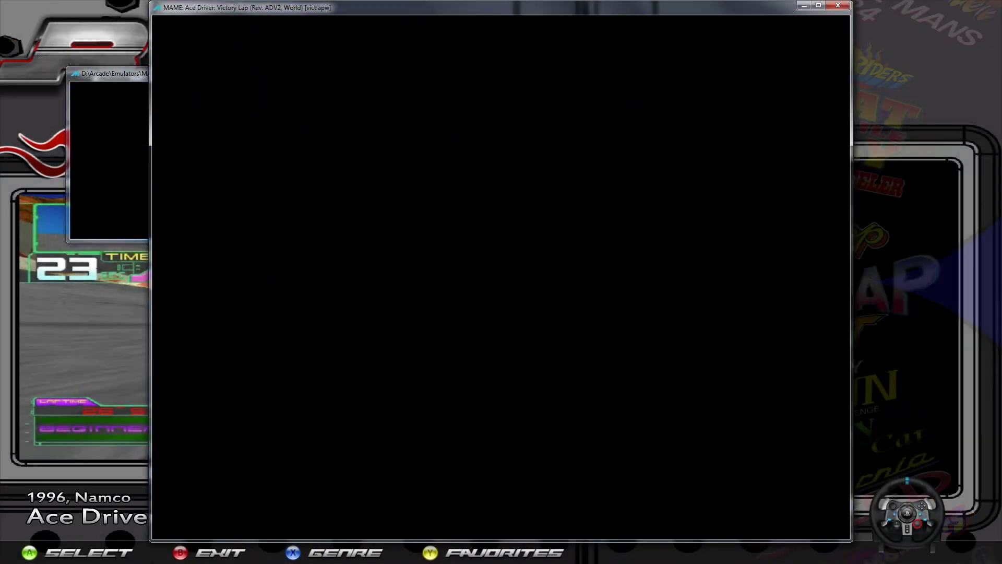
Show the Analog Controls settings of Ace Driver: Victory Lap in MAME.
key("Tab")
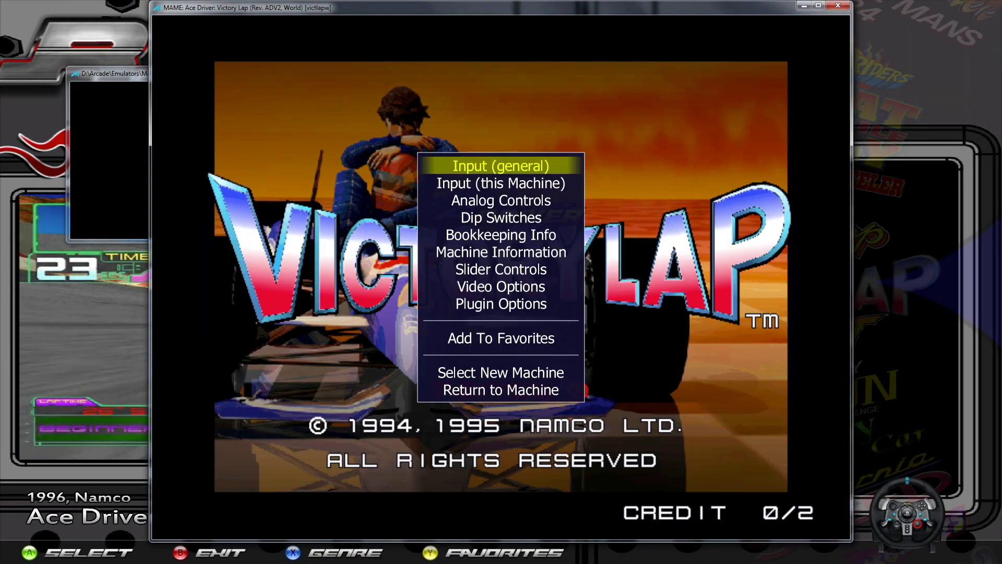
key("Down")
key("Down")
key("Down")
key("Up")
key("Return")
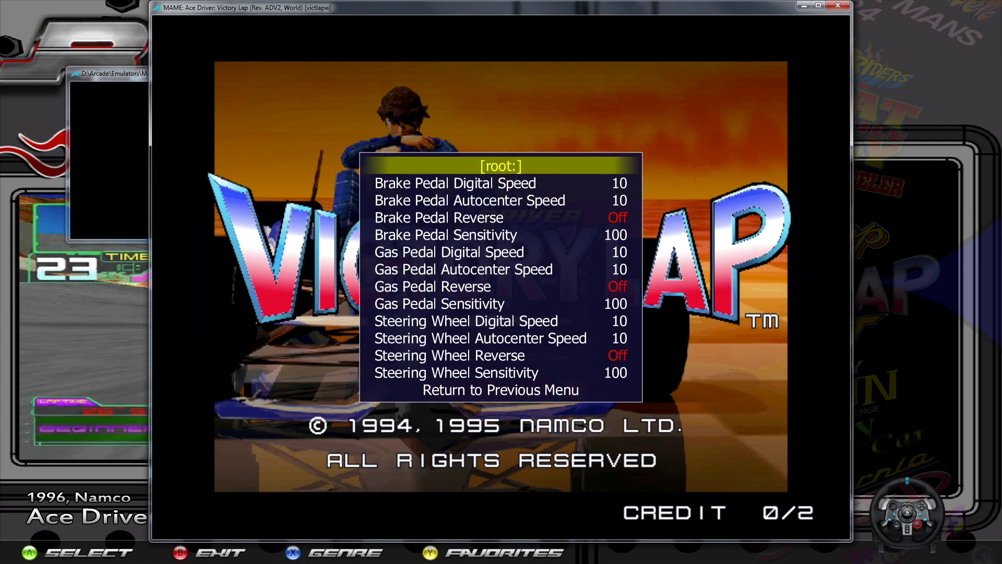
Go through the brake pedal, gas pedal and steering wheel analog settings down to Steering Wheel Sensitivity.
key("Down")
key("Down")
key("Down")
key("Down")
key("Down")
key("Down")
key("Up")
key("Down")
key("Up")
key("Up")
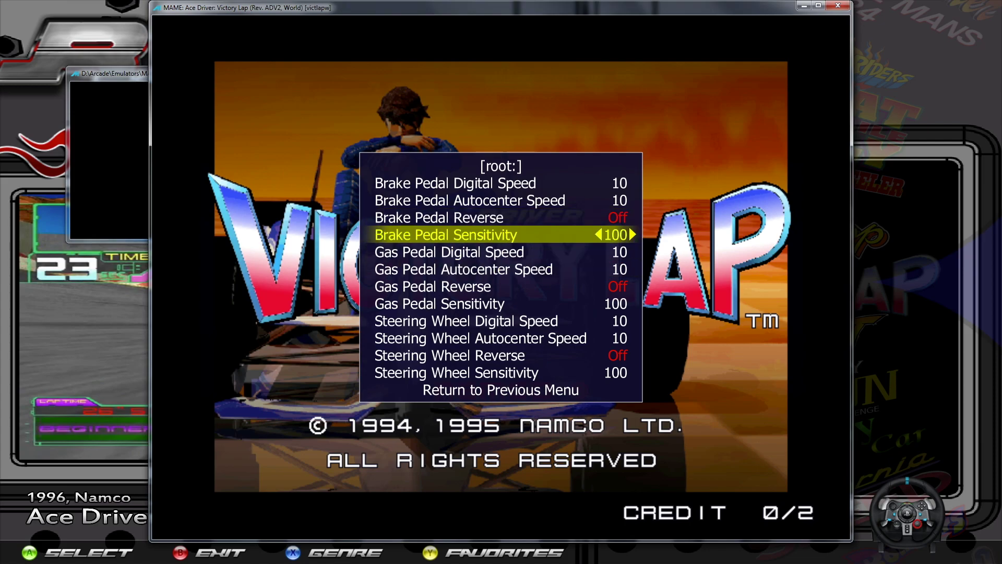
key("Down")
key("Down")
key("Down")
key("Down")
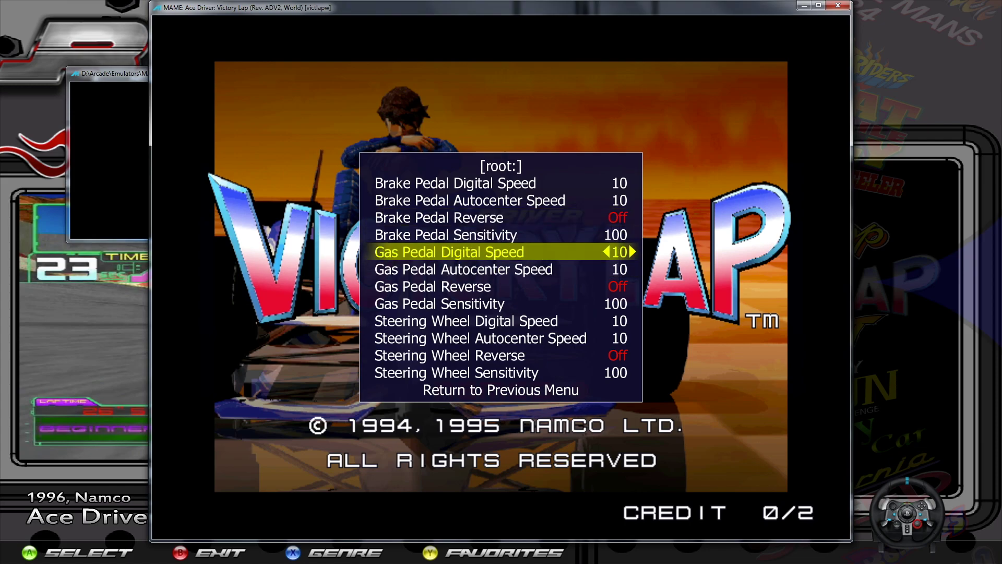
key("Down")
key("Down")
key("Down")
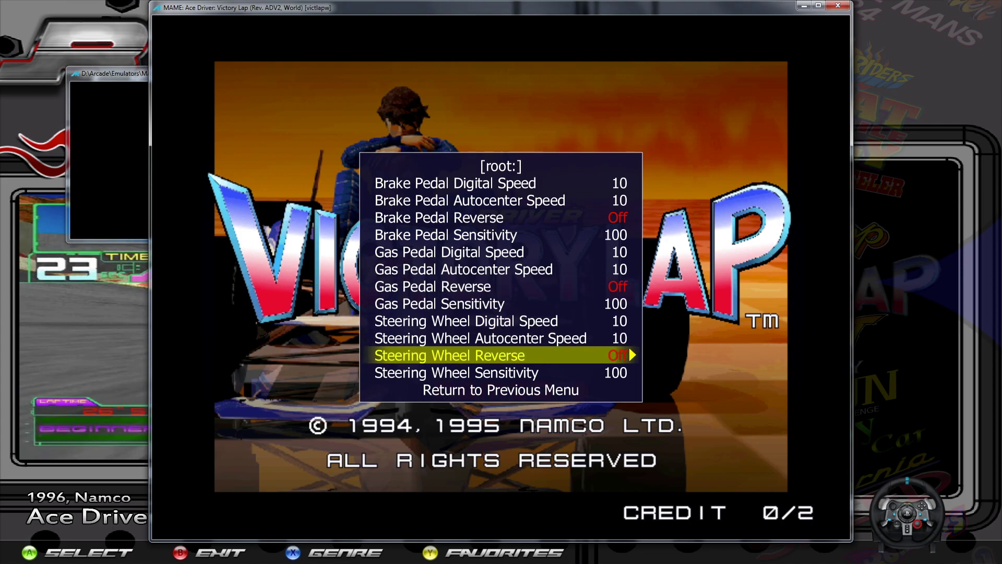
key("Down")
Go back up through the analog settings to Brake Pedal Digital Speed.
key("Up")
key("Up")
key("Up")
key("Up")
key("Up")
key("Up")
key("Up")
key("Up")
key("Up")
key("Up")
key("Up")
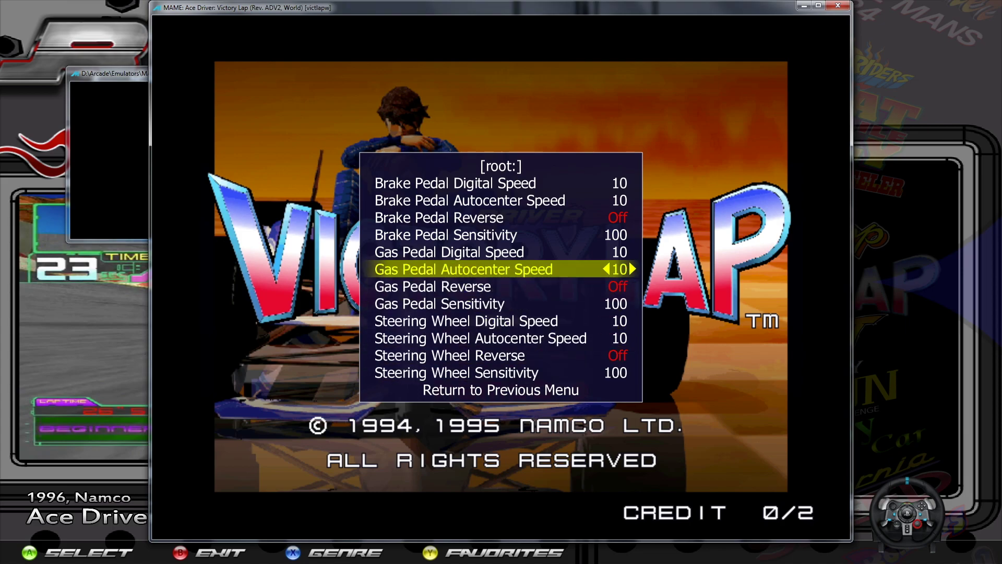
key("Down")
key("Up")
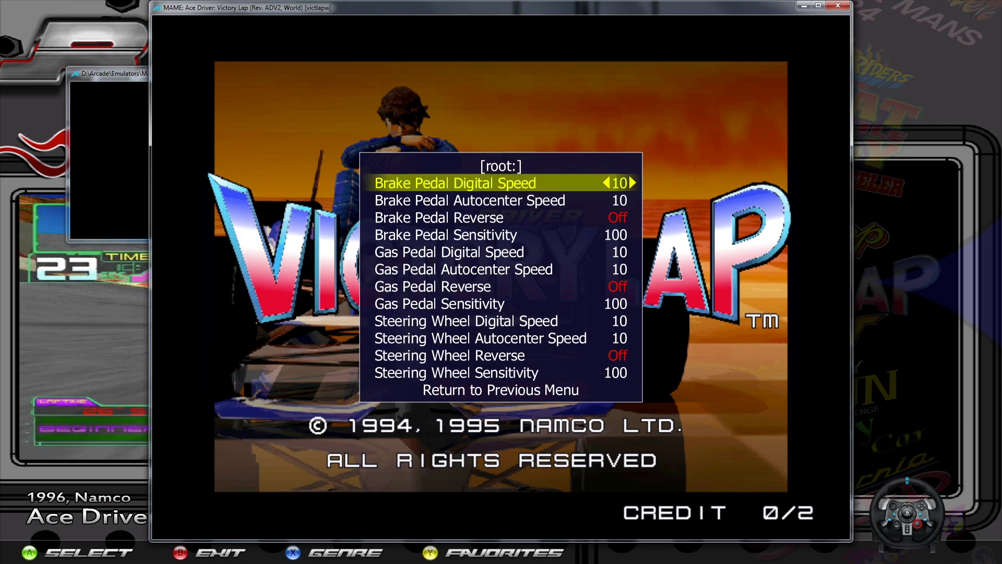
Review the brake pedal, gas pedal and steering wheel sensitivity settings in turn, ending on Steering Wheel Sensitivity.
key("Down")
key("Down")
key("Down")
key("Down")
key("Up")
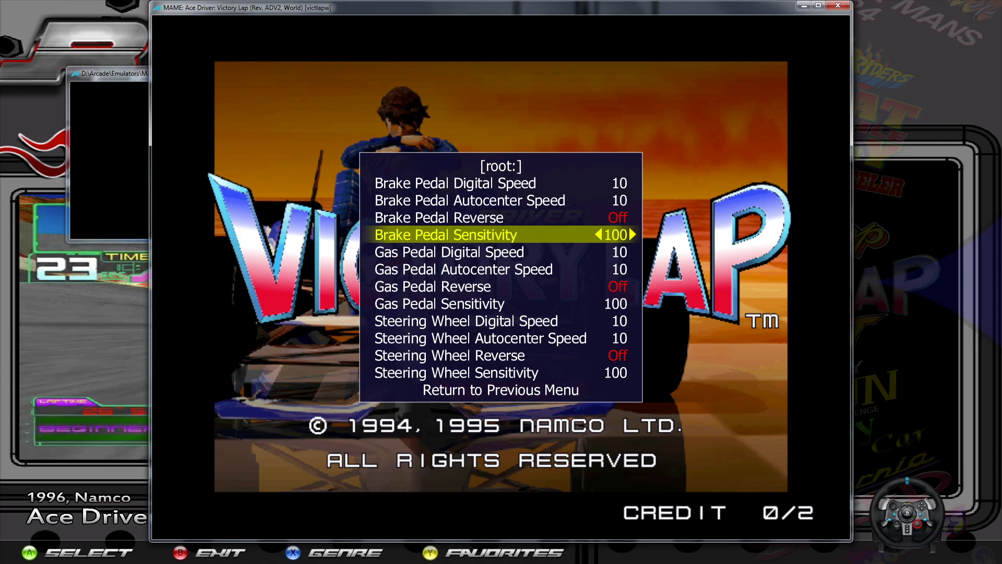
key("Down")
key("Down")
key("Down")
key("Down")
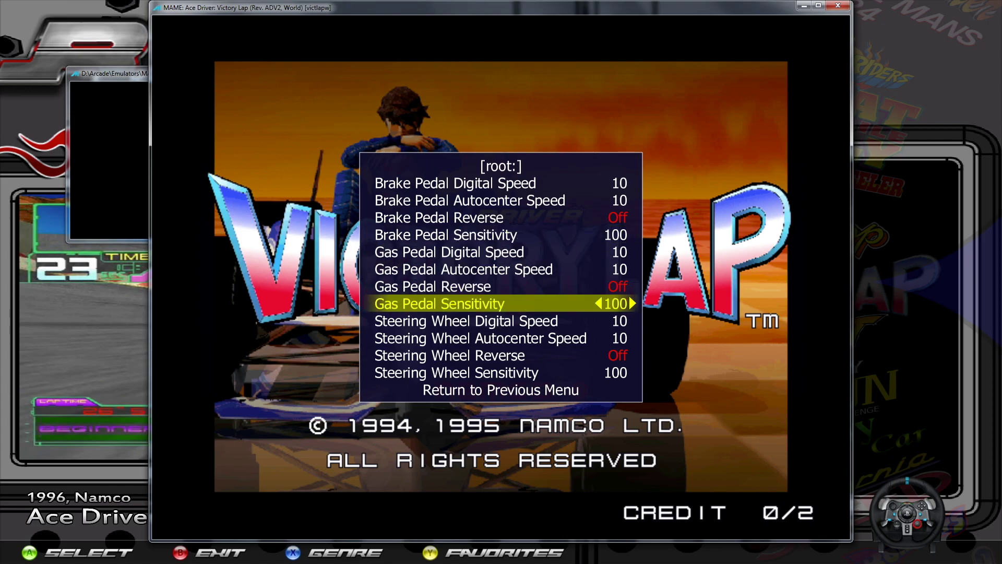
key("Down")
key("Down")
key("Down")
key("Down")
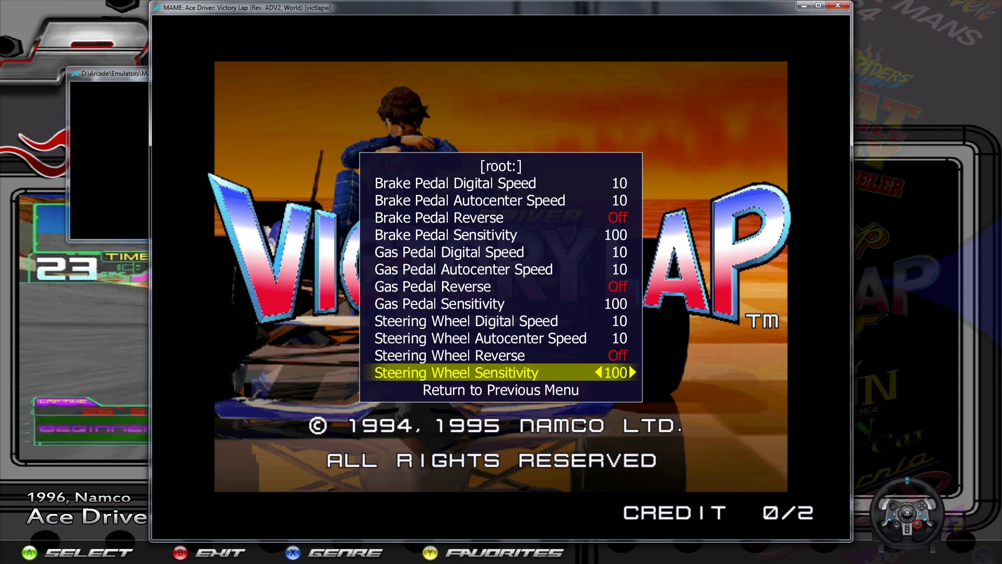
key("alt+F9")
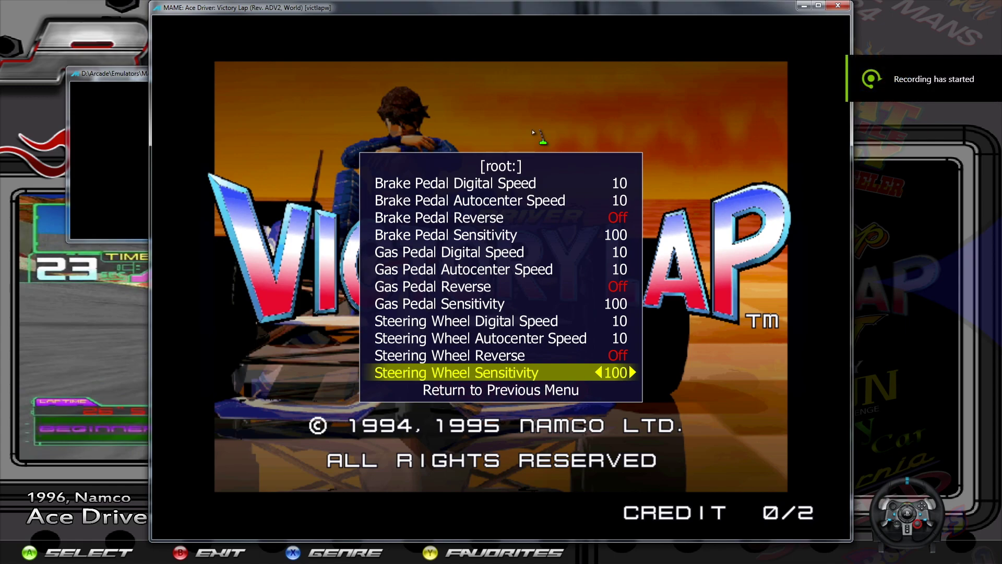